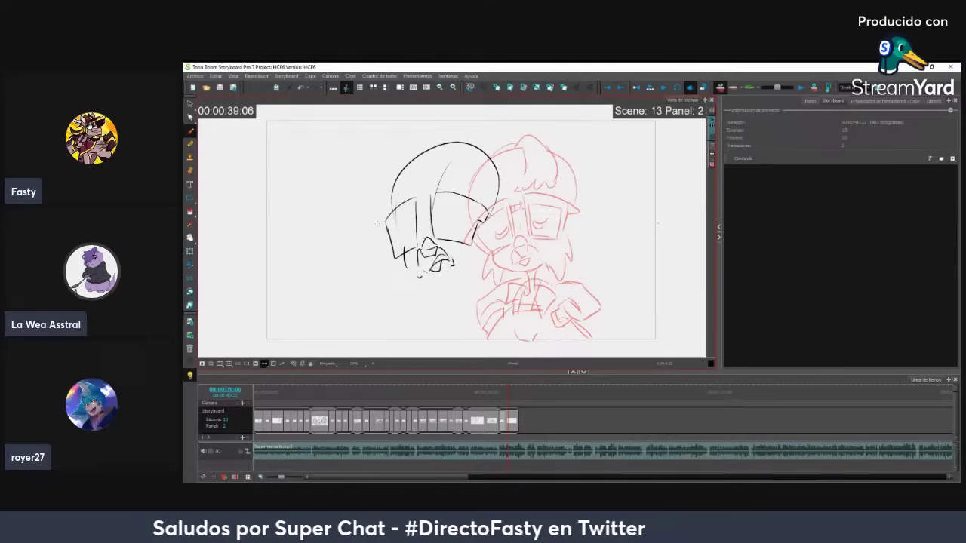
# - Sketch the goggle details and closed eyes on the character's face, plus the raised hand beside the head
pyautogui.moveTo(385, 220)
pyautogui.mouseDown()
pyautogui.moveTo(388, 230)
pyautogui.moveTo(427, 209)
pyautogui.moveTo(397, 250)
pyautogui.moveTo(413, 242)
pyautogui.moveTo(415, 205)
pyautogui.mouseUp()
pyautogui.moveTo(415, 206); pyautogui.dragTo(414, 235)
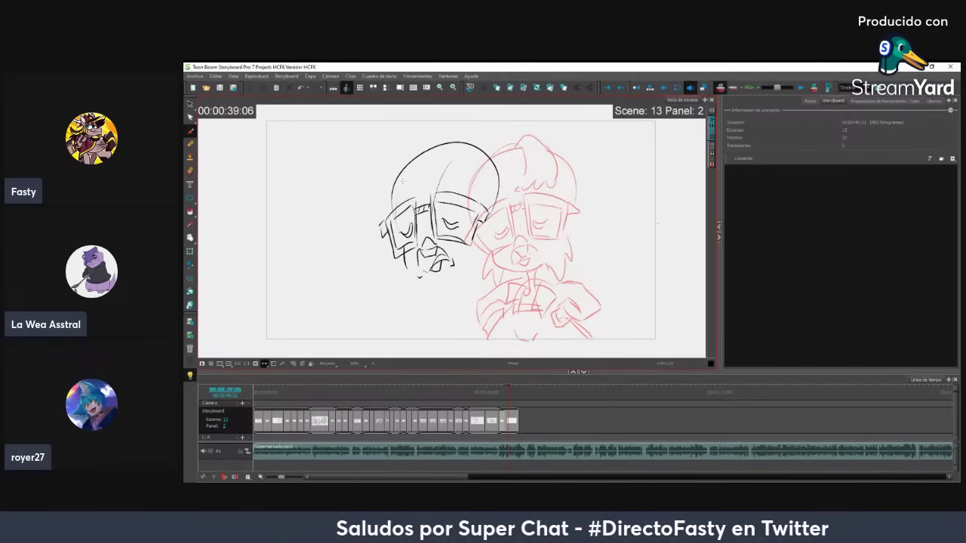
pyautogui.moveTo(363, 239)
pyautogui.mouseDown()
pyautogui.moveTo(359, 258)
pyautogui.moveTo(369, 276)
pyautogui.moveTo(380, 273)
pyautogui.moveTo(361, 293)
pyautogui.moveTo(370, 303)
pyautogui.mouseUp()
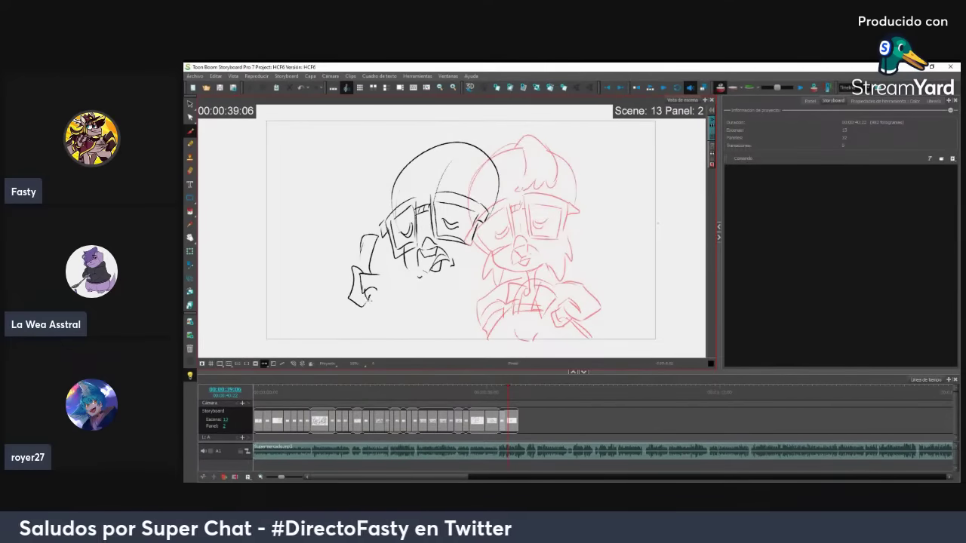
# - Sketch the shaggy cheek fur on both sides of the face and the hair tuft on top of the head
pyautogui.moveTo(476, 260); pyautogui.dragTo(470, 281)
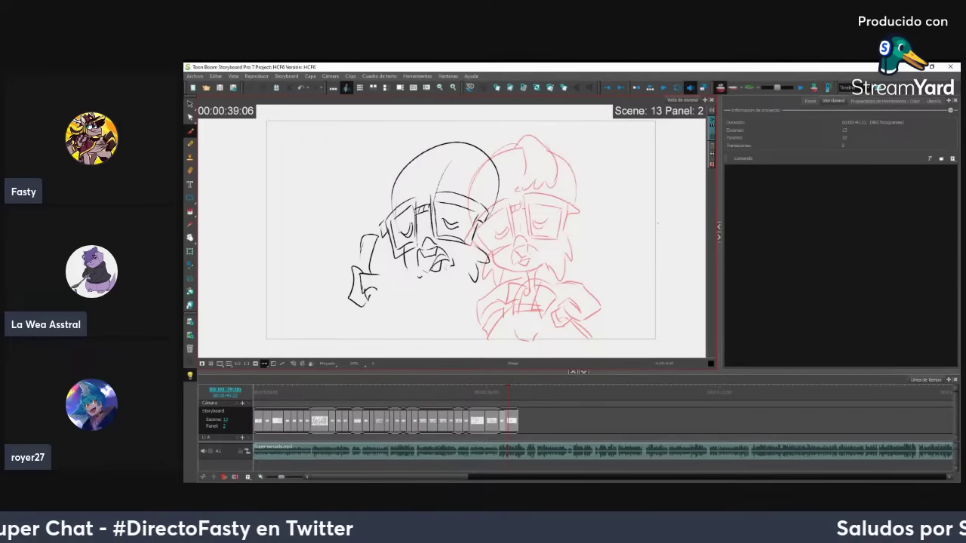
pyautogui.moveTo(432, 148)
pyautogui.mouseDown()
pyautogui.moveTo(448, 139)
pyautogui.moveTo(455, 181)
pyautogui.moveTo(478, 177)
pyautogui.mouseUp()
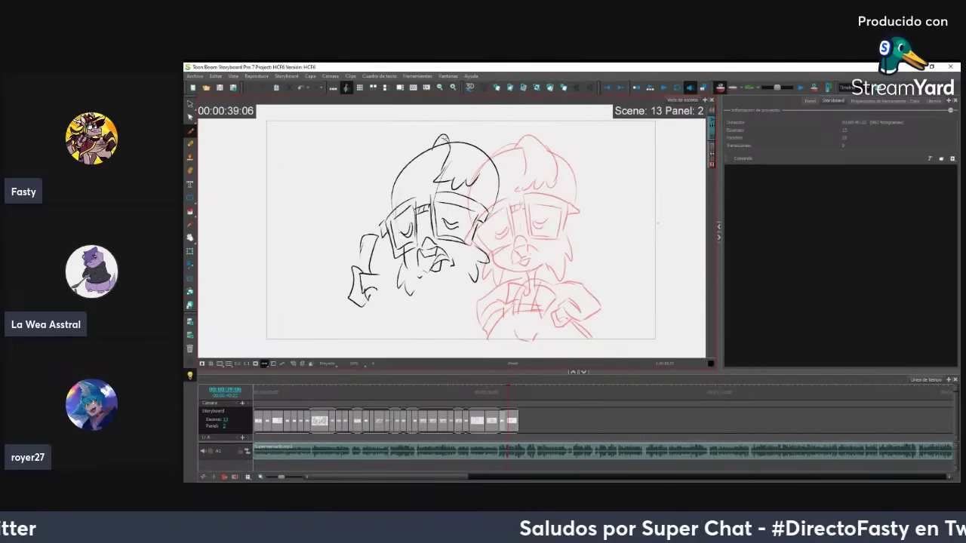
pyautogui.moveTo(445, 133); pyautogui.dragTo(482, 174)
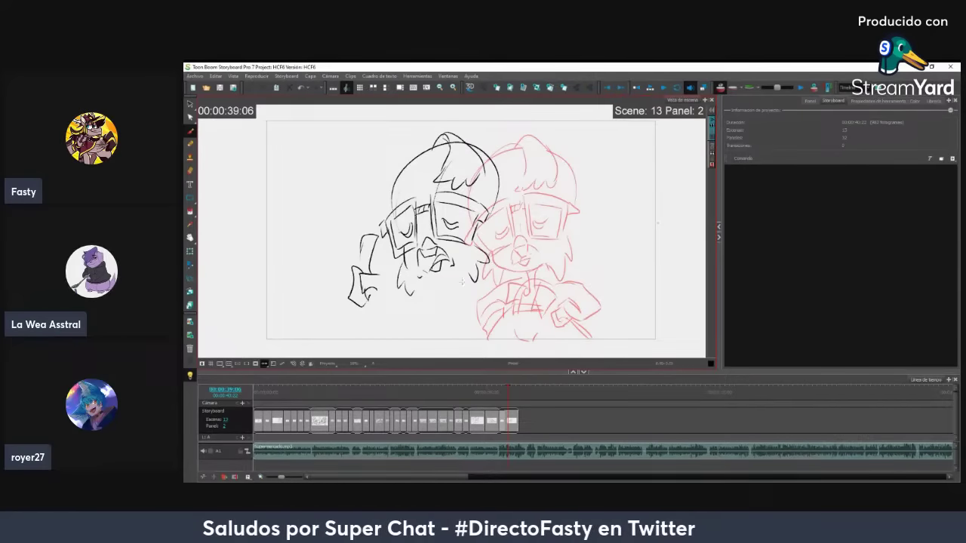
pyautogui.moveTo(425, 296)
pyautogui.mouseDown()
pyautogui.moveTo(421, 309)
pyautogui.moveTo(449, 322)
pyautogui.mouseUp()
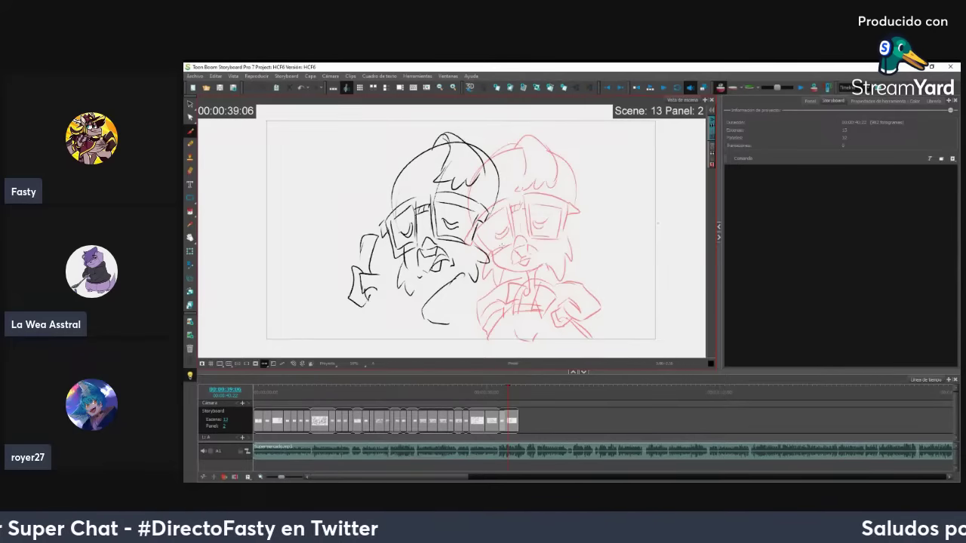
pyautogui.hotkey('ctrl', 'z')
pyautogui.hotkey('ctrl', 'z')
pyautogui.hotkey('ctrl', 'z')
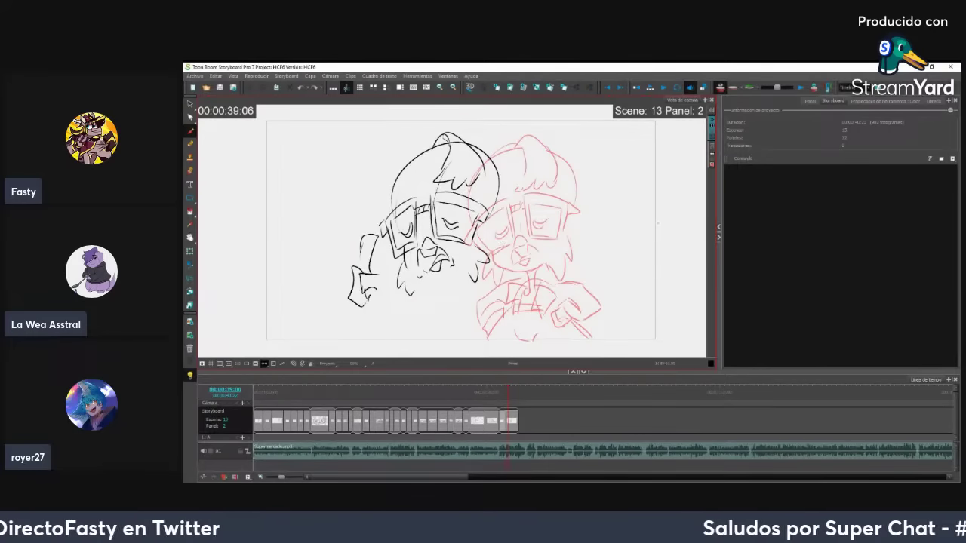
# - Move the whole black drawing in panel 2 sideways and slightly up so it overlaps the red onion-skin figure
pyautogui.hotkey('ctrl', 'a')
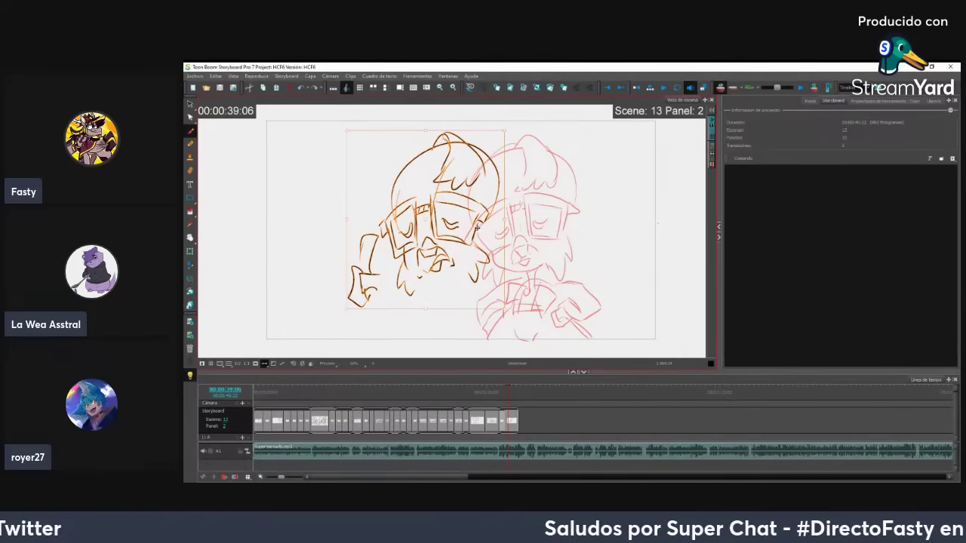
pyautogui.moveTo(478, 226)
pyautogui.mouseDown()
pyautogui.moveTo(539, 222)
pyautogui.moveTo(531, 216)
pyautogui.mouseUp()
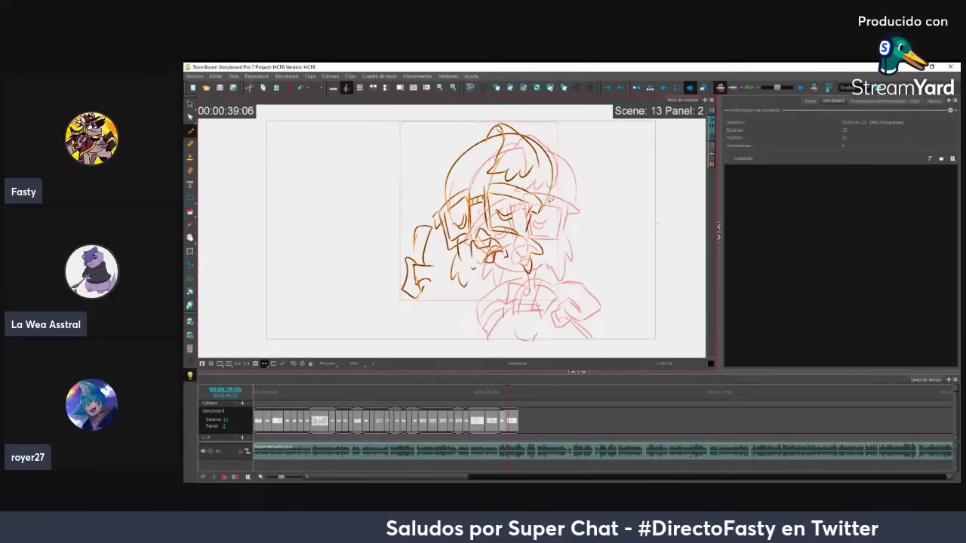
pyautogui.press('Escape')
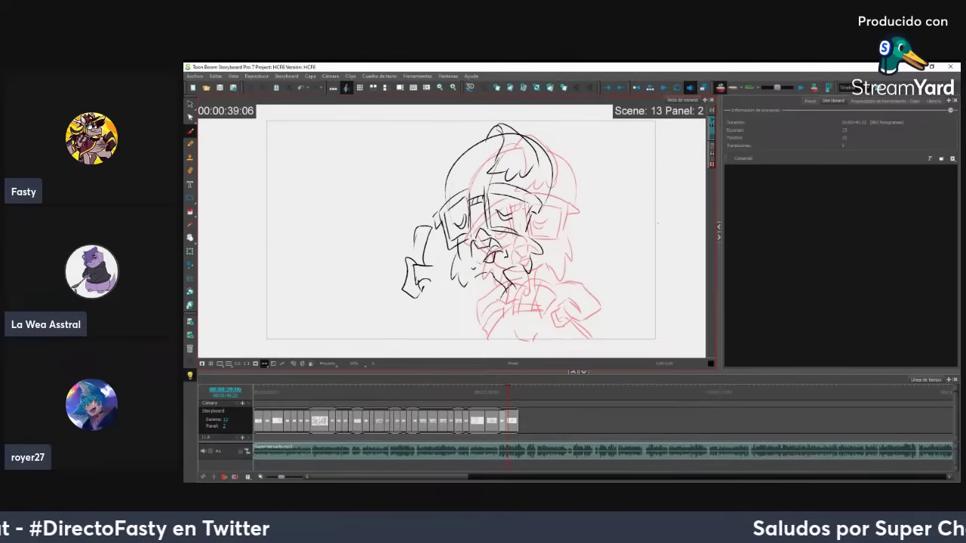
# - Sketch the character's collar with its knot, the chest band, and the sleeve below the raised hand
pyautogui.moveTo(509, 276); pyautogui.dragTo(532, 289)
pyautogui.moveTo(531, 276); pyautogui.dragTo(544, 295)
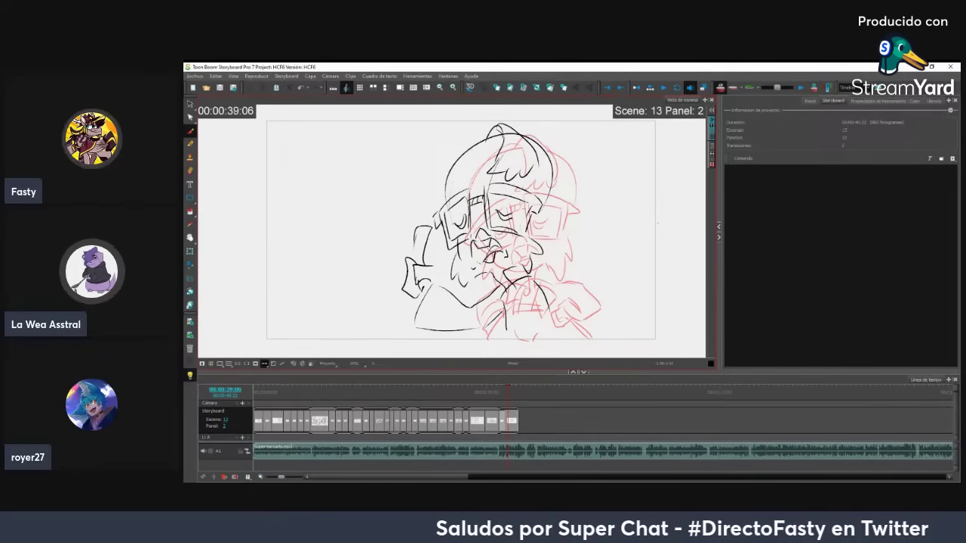
pyautogui.moveTo(444, 291); pyautogui.dragTo(431, 326)
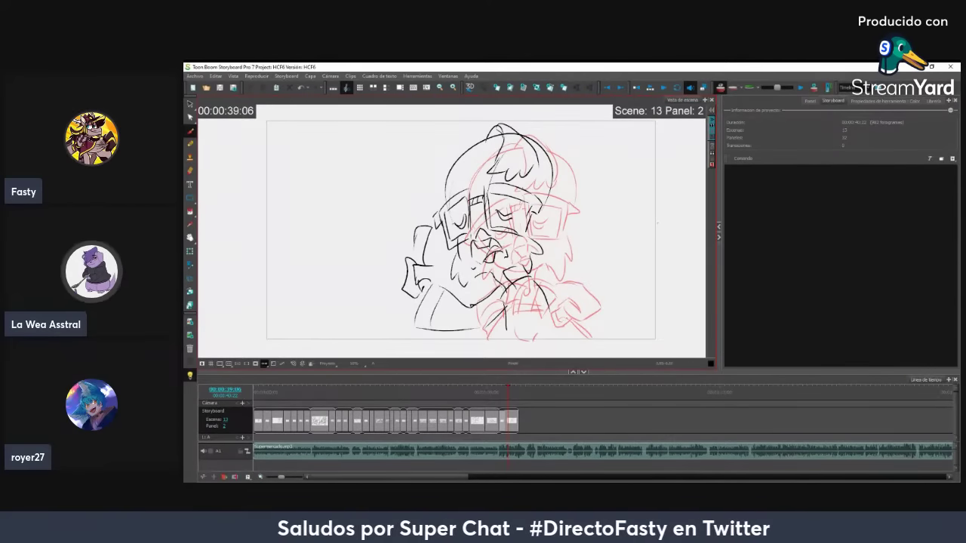
pyautogui.moveTo(503, 285); pyautogui.dragTo(509, 314)
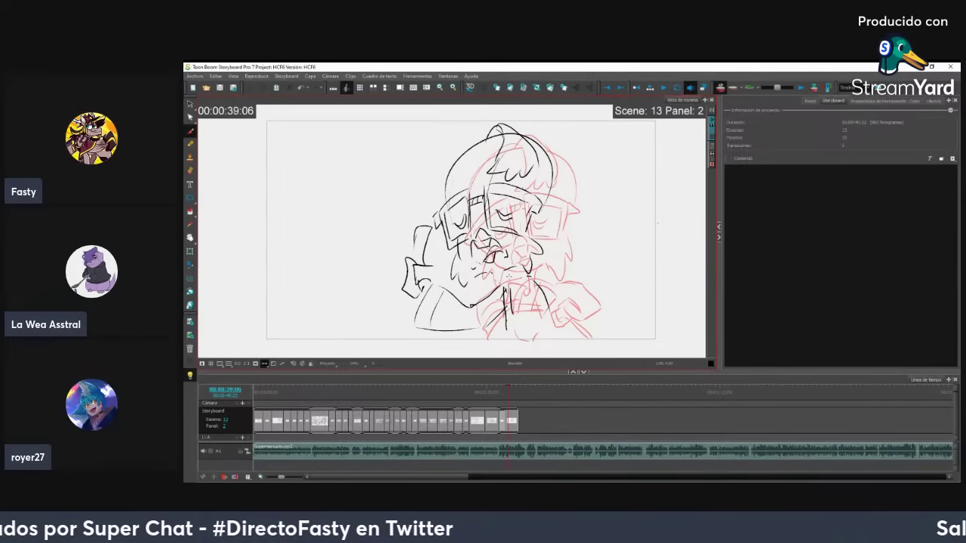
pyautogui.moveTo(513, 270)
pyautogui.mouseDown()
pyautogui.moveTo(523, 284)
pyautogui.moveTo(505, 289)
pyautogui.moveTo(527, 290)
pyautogui.moveTo(510, 299)
pyautogui.mouseUp()
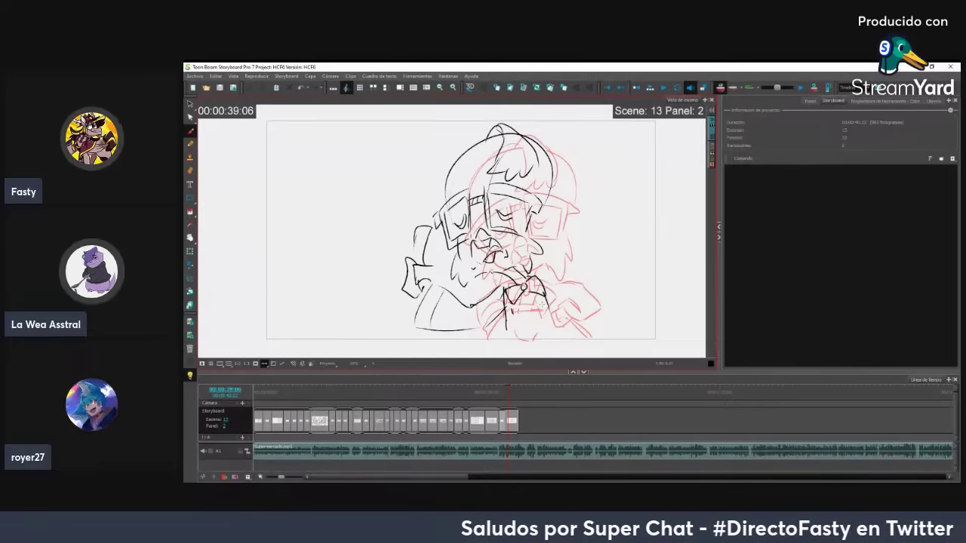
pyautogui.moveTo(506, 307); pyautogui.dragTo(545, 303)
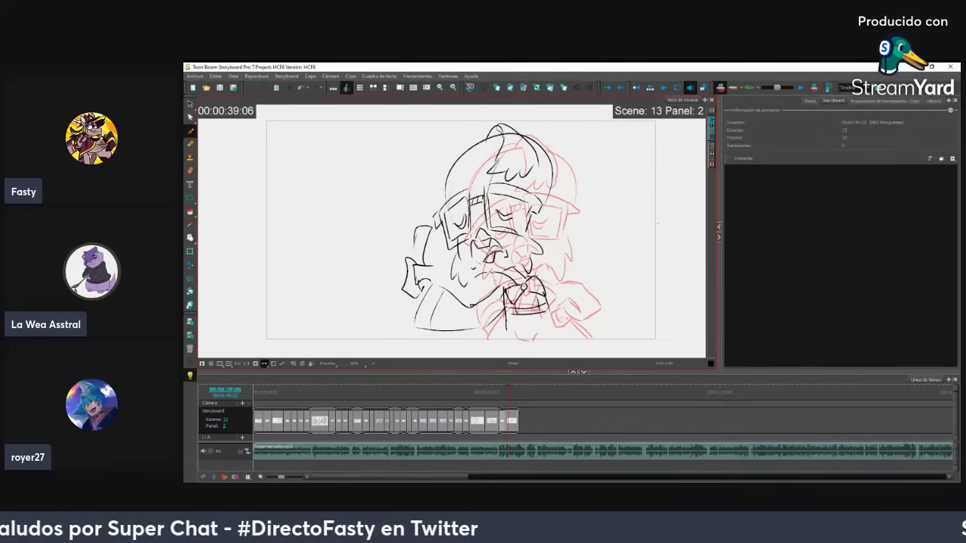
# - Sketch the opposite bent arm with its hand and the lower torso, and add a curve enlarging the back of the head
pyautogui.moveTo(534, 278)
pyautogui.mouseDown()
pyautogui.moveTo(607, 266)
pyautogui.moveTo(601, 309)
pyautogui.mouseUp()
pyautogui.moveTo(581, 277)
pyautogui.mouseDown()
pyautogui.moveTo(567, 298)
pyautogui.moveTo(592, 315)
pyautogui.mouseUp()
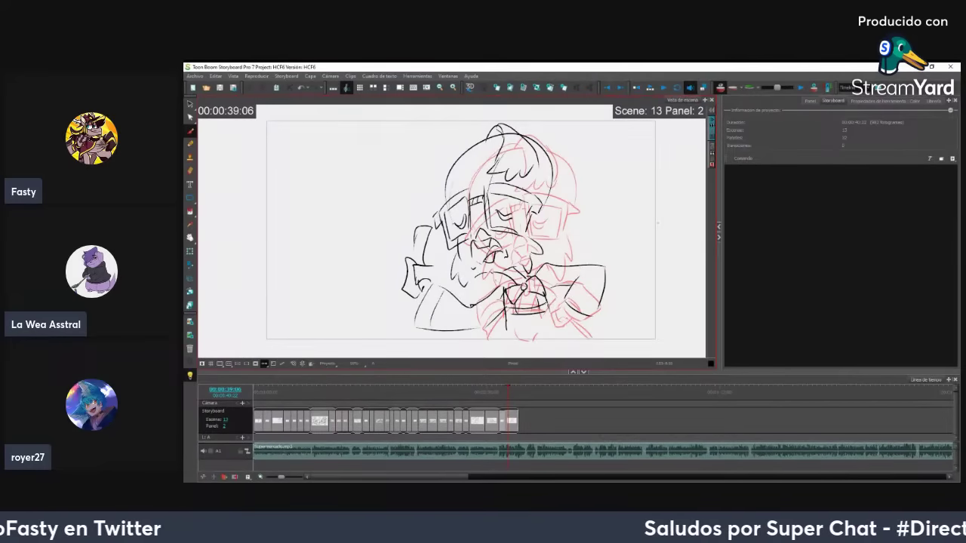
pyautogui.moveTo(576, 326)
pyautogui.mouseDown()
pyautogui.moveTo(588, 332)
pyautogui.moveTo(588, 319)
pyautogui.moveTo(566, 314)
pyautogui.moveTo(578, 338)
pyautogui.mouseUp()
pyautogui.moveTo(507, 317)
pyautogui.mouseDown()
pyautogui.moveTo(492, 349)
pyautogui.moveTo(538, 342)
pyautogui.mouseUp()
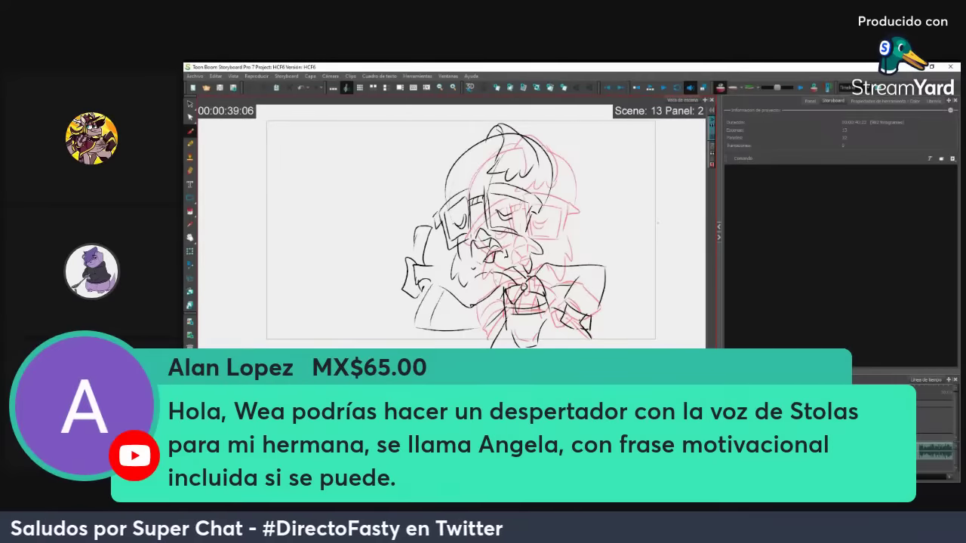
pyautogui.moveTo(540, 145); pyautogui.dragTo(533, 246)
# - Scrub and play back scene 13 panel 2 to check the new pose's timing
pyautogui.moveTo(664, 392); pyautogui.dragTo(639, 392)
pyautogui.click(664, 90)
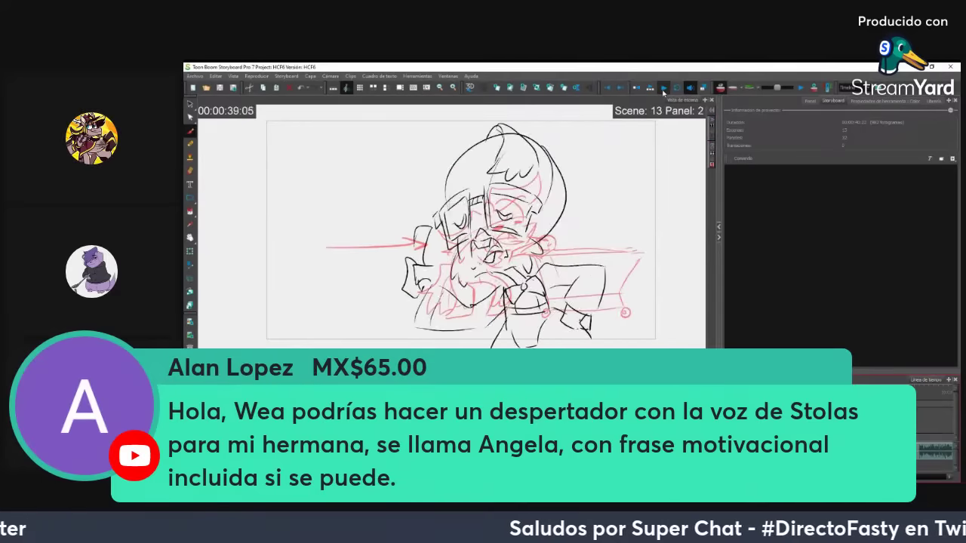
pyautogui.click(664, 92)
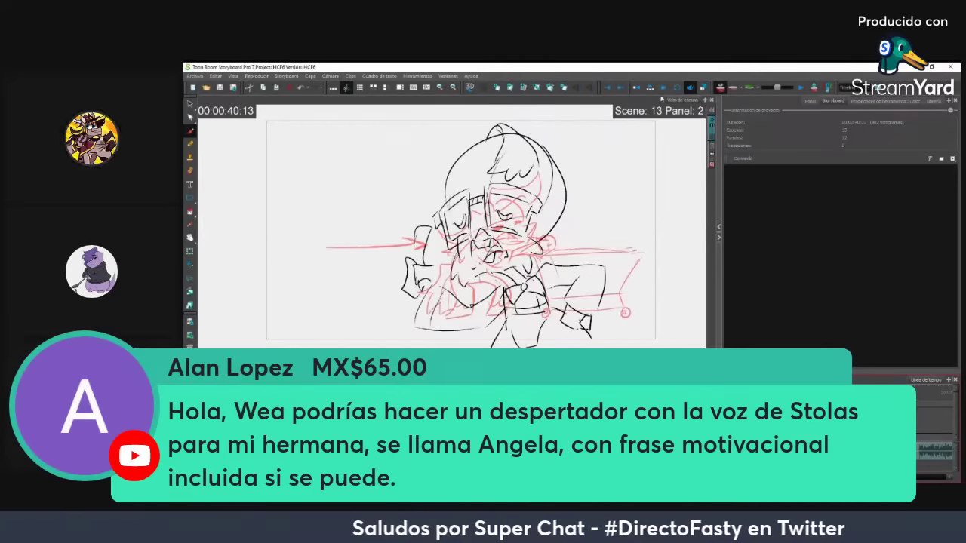
pyautogui.click(669, 392)
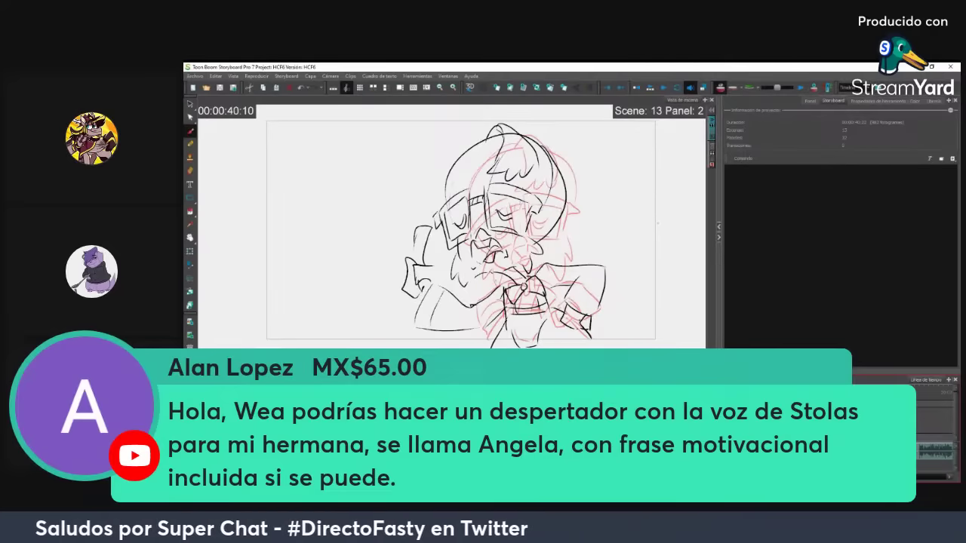
# - Add a new empty panel after panel 2 in scene 13
pyautogui.press(',')
pyautogui.press(',')
pyautogui.press(',')
pyautogui.press('p')
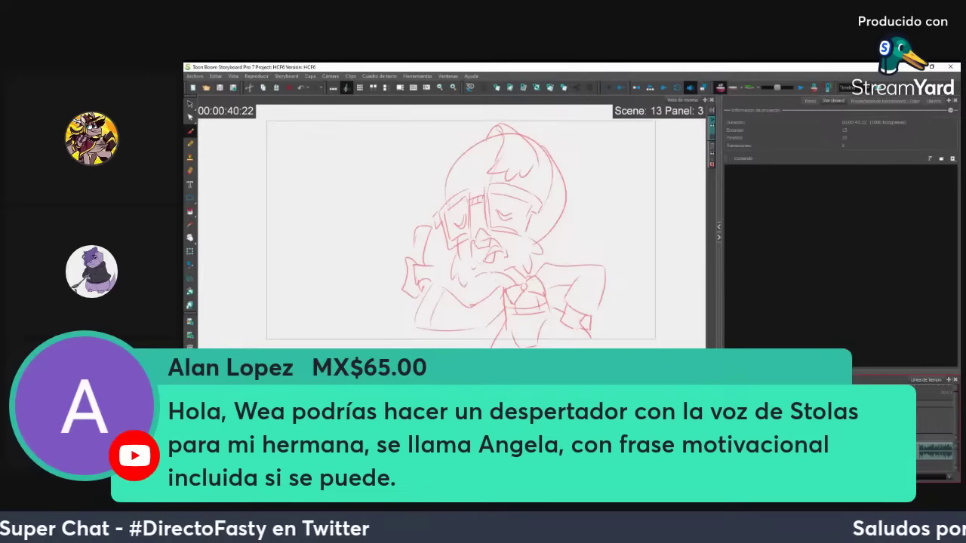
# - Move back and forth between panels 2 and 3 of scene 13 to compare the frames around the cut
pyautogui.press(',')
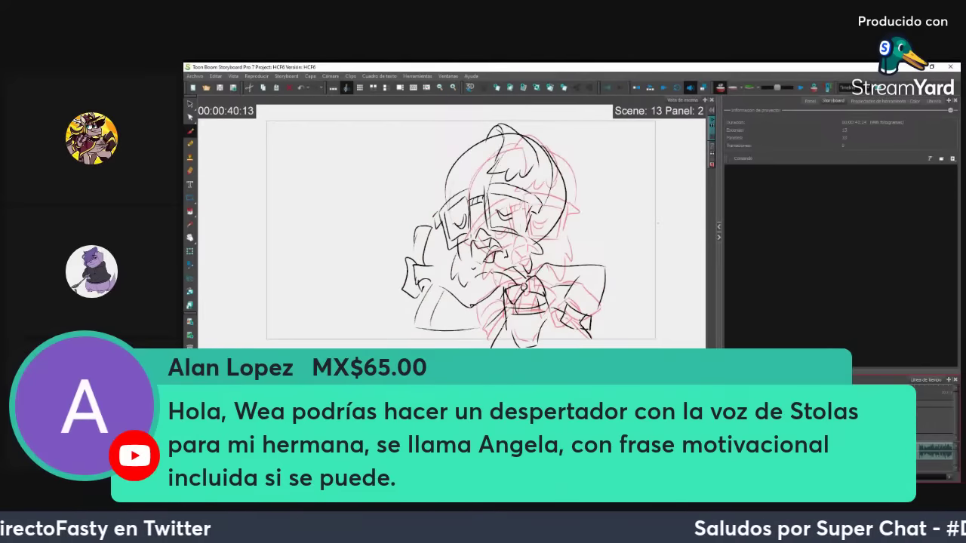
pyautogui.press('Return')
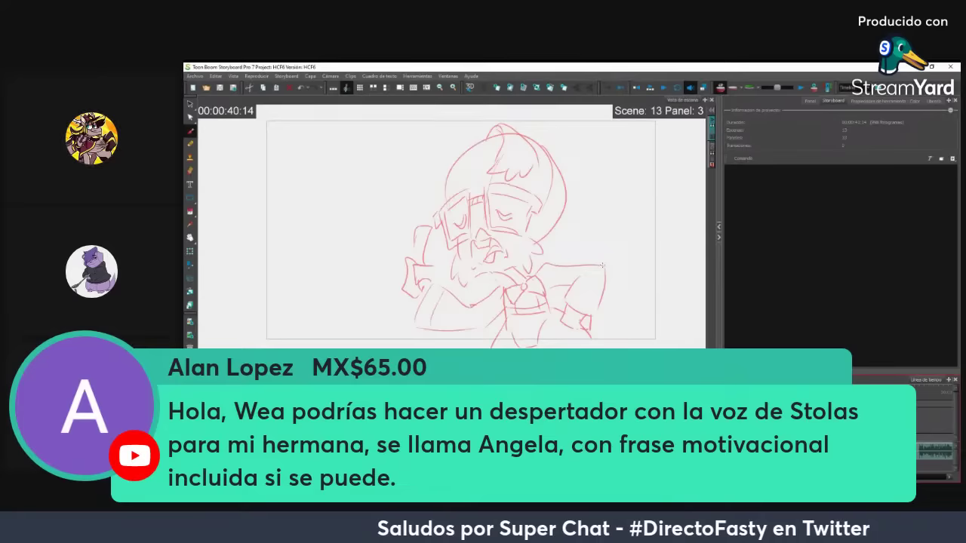
pyautogui.press(',')
pyautogui.press(',')
pyautogui.press(',')
pyautogui.press(',')
pyautogui.press('.')
pyautogui.press('.')
pyautogui.press('.')
pyautogui.press('.')
pyautogui.press('.')
pyautogui.press('.')
pyautogui.press('.')
pyautogui.press('.')
pyautogui.press('.')
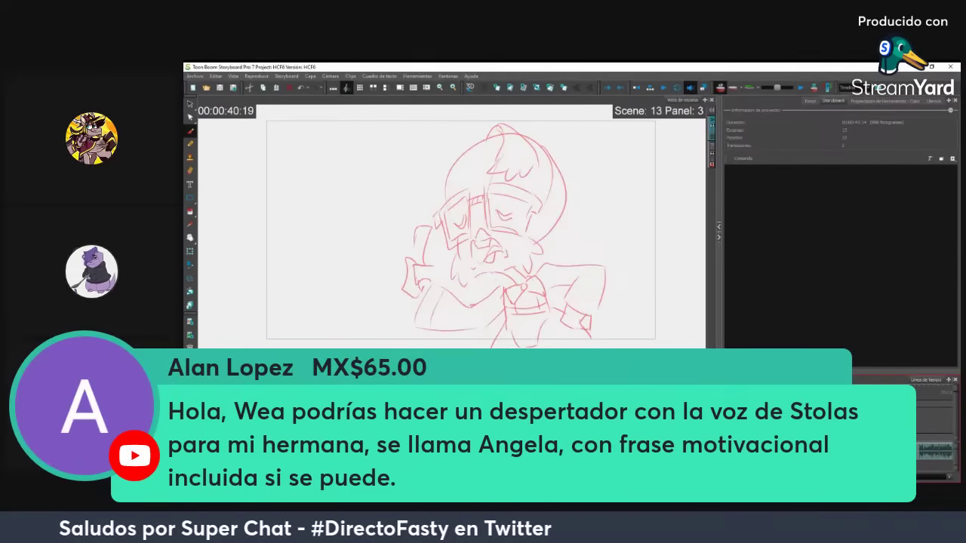
# - Copy the complete character drawing from panel 2 into panel 3 of scene 13
pyautogui.press('Left')
pyautogui.press('Delete')
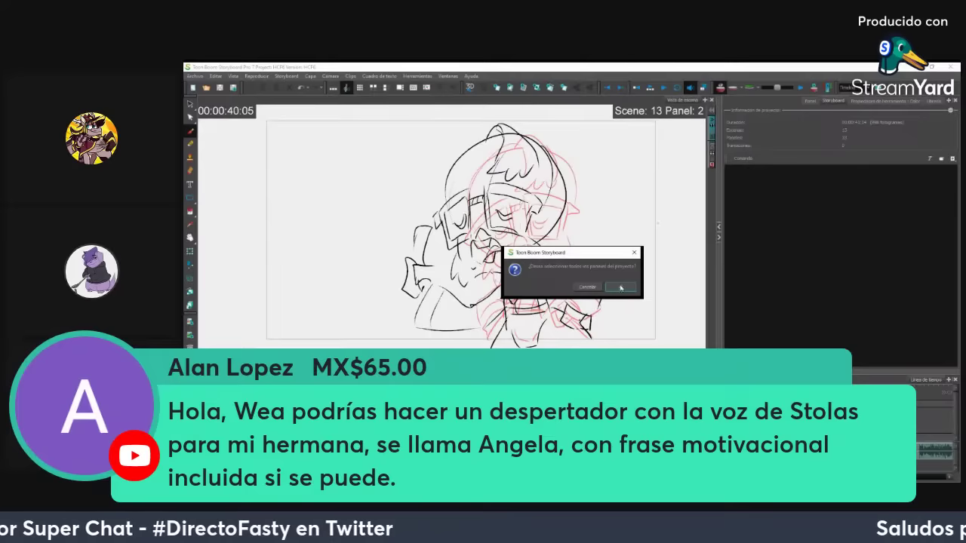
pyautogui.click(634, 252)
pyautogui.hotkey('ctrl', 'a')
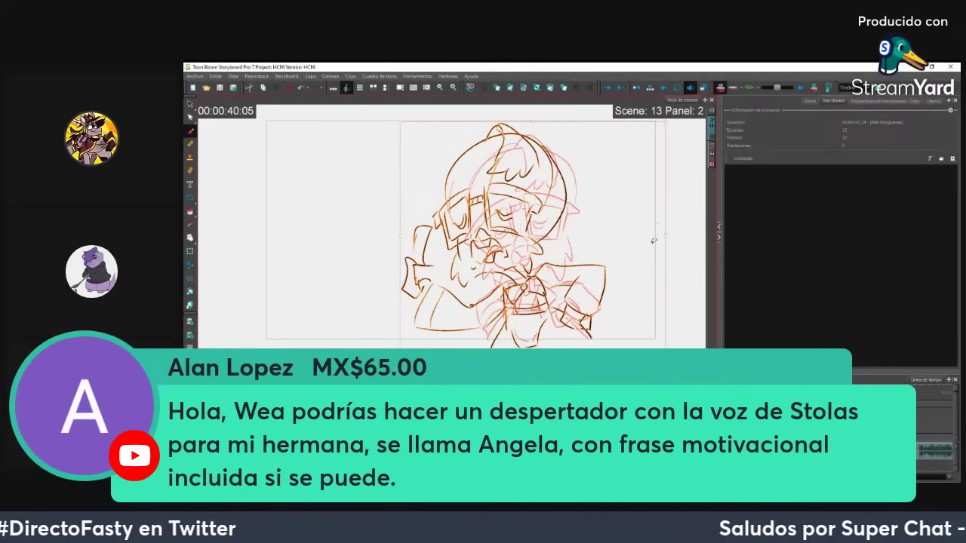
pyautogui.press('Right')
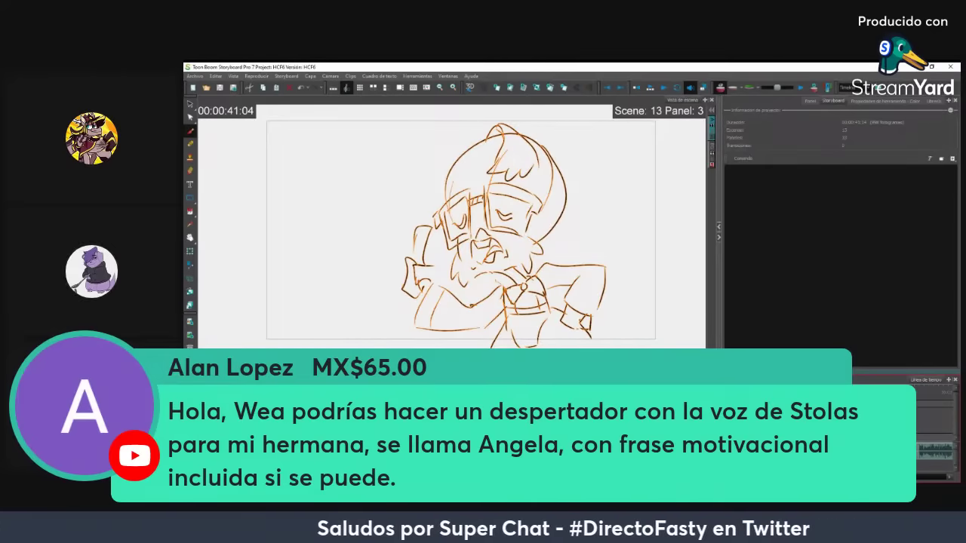
pyautogui.hotkey('shift', 'Return')
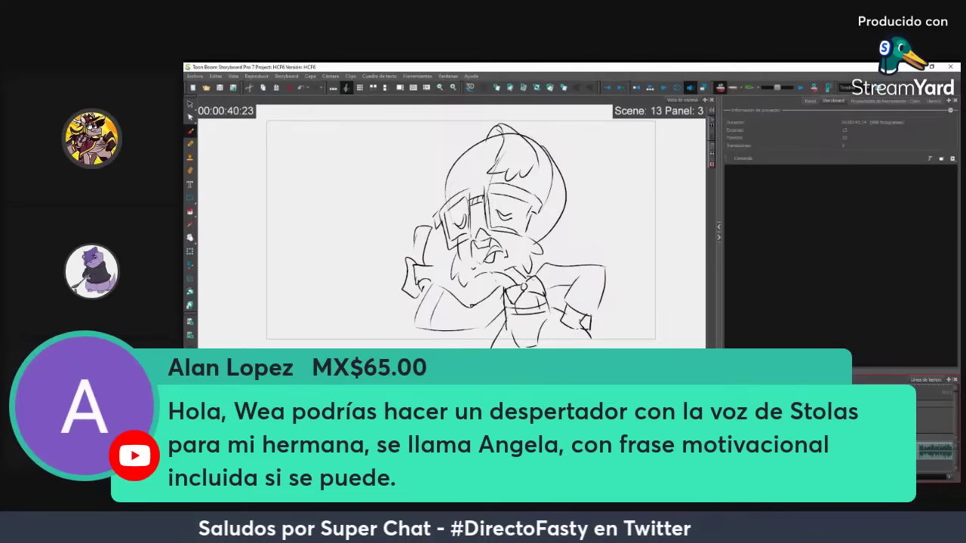
pyautogui.hotkey('shift', 'Return')
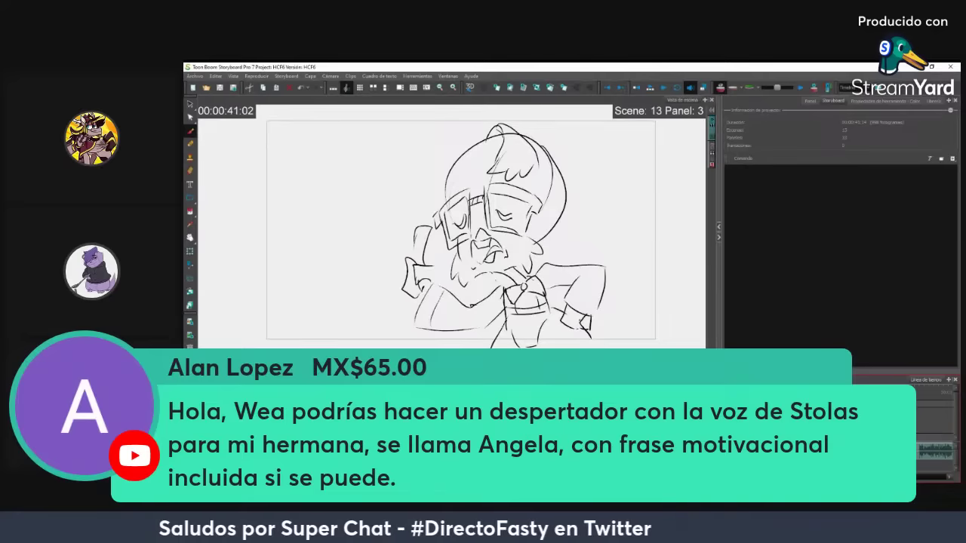
# - Delete the closed eyes, arms and body from the copied drawing in panel 3, keeping the head
pyautogui.moveTo(467, 211)
pyautogui.mouseDown()
pyautogui.moveTo(454, 224)
pyautogui.moveTo(513, 202)
pyautogui.mouseUp()
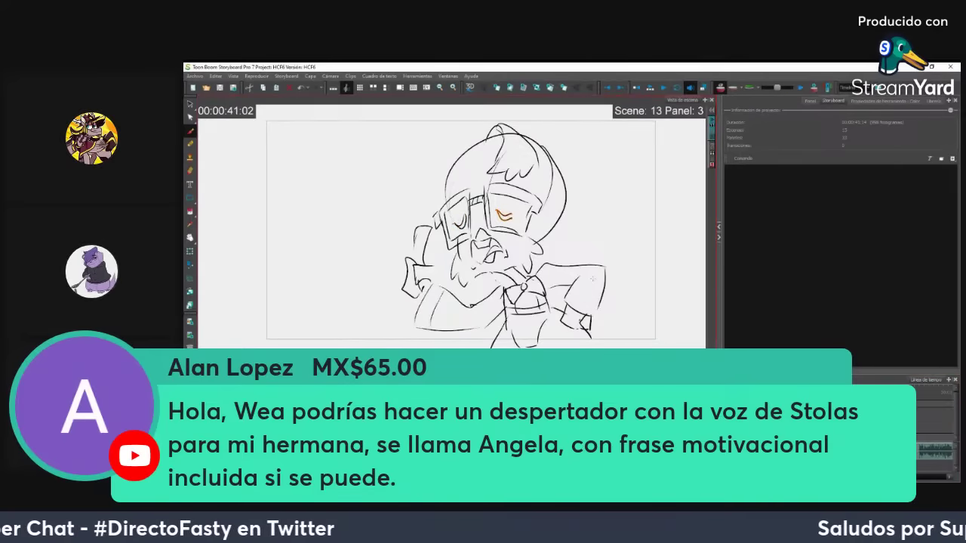
pyautogui.hotkey('alt', 's')
pyautogui.keyDown('shift'); pyautogui.click(461, 214); pyautogui.keyUp('shift')
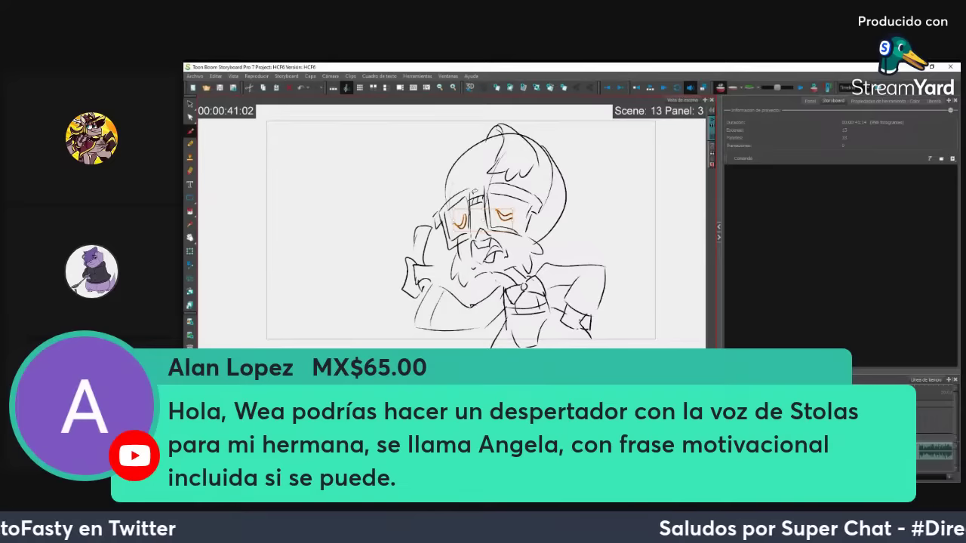
pyautogui.press('Delete')
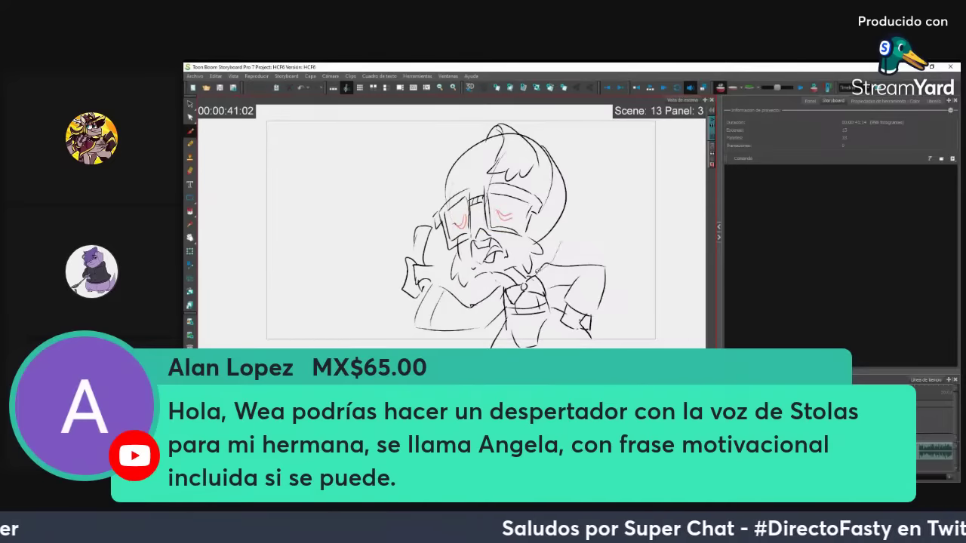
pyautogui.moveTo(536, 270)
pyautogui.mouseDown()
pyautogui.moveTo(523, 285)
pyautogui.moveTo(440, 264)
pyautogui.moveTo(399, 349)
pyautogui.moveTo(609, 226)
pyautogui.mouseUp()
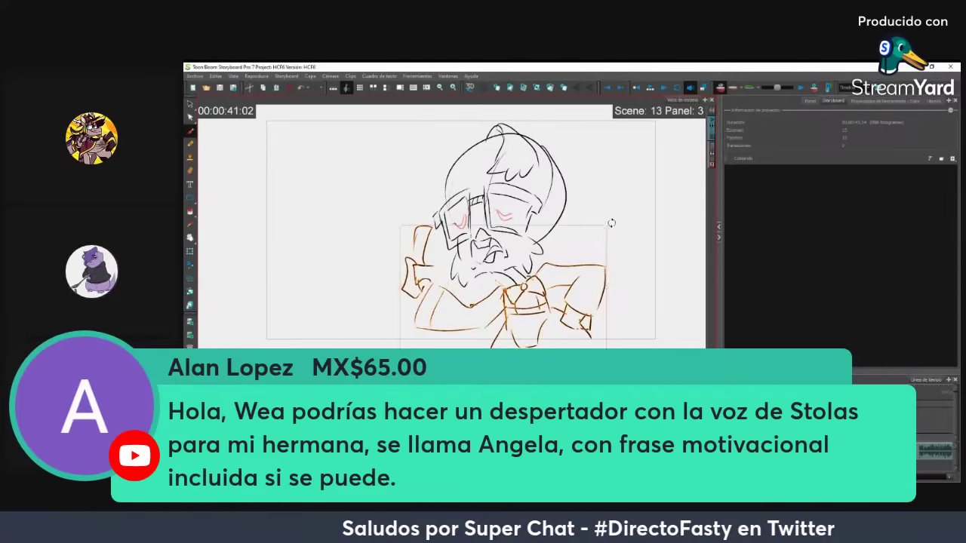
pyautogui.press('Delete')
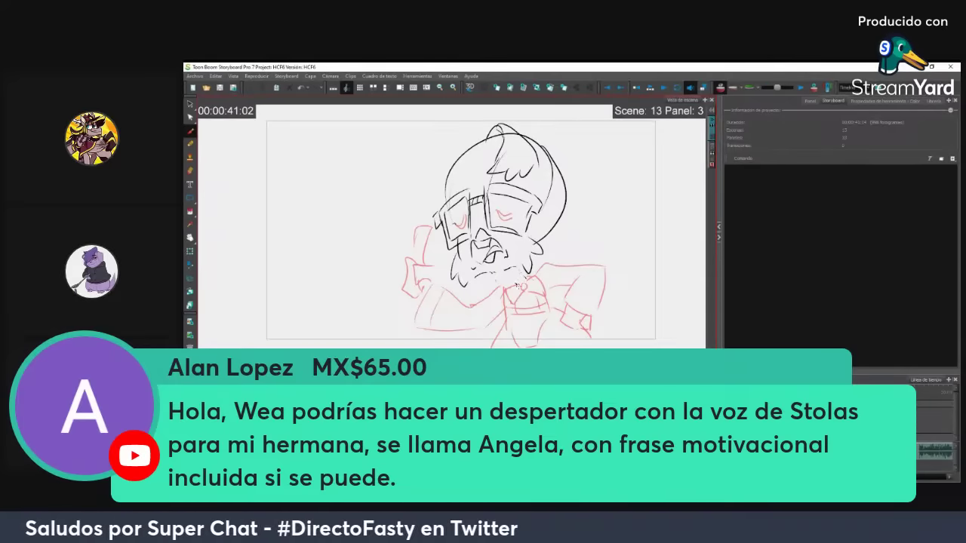
# - Draw a new collar, torso and bent arm in black below the character's head in panel 3 of scene 13
pyautogui.moveTo(497, 273); pyautogui.dragTo(518, 285)
pyautogui.moveTo(512, 268)
pyautogui.mouseDown()
pyautogui.moveTo(524, 279)
pyautogui.moveTo(492, 283)
pyautogui.moveTo(522, 289)
pyautogui.moveTo(467, 319)
pyautogui.mouseUp()
pyautogui.moveTo(525, 290)
pyautogui.mouseDown()
pyautogui.moveTo(498, 322)
pyautogui.moveTo(531, 338)
pyautogui.mouseUp()
pyautogui.moveTo(468, 315)
pyautogui.mouseDown()
pyautogui.moveTo(462, 347)
pyautogui.moveTo(511, 303)
pyautogui.moveTo(509, 315)
pyautogui.mouseUp()
pyautogui.moveTo(518, 282)
pyautogui.mouseDown()
pyautogui.moveTo(503, 306)
pyautogui.moveTo(487, 299)
pyautogui.moveTo(508, 294)
pyautogui.moveTo(482, 300)
pyautogui.moveTo(500, 288)
pyautogui.mouseUp()
pyautogui.moveTo(503, 278)
pyautogui.mouseDown()
pyautogui.moveTo(493, 288)
pyautogui.moveTo(506, 298)
pyautogui.moveTo(476, 298)
pyautogui.moveTo(514, 283)
pyautogui.mouseUp()
pyautogui.moveTo(522, 284)
pyautogui.mouseDown()
pyautogui.moveTo(566, 291)
pyautogui.moveTo(532, 333)
pyautogui.moveTo(520, 310)
pyautogui.moveTo(533, 302)
pyautogui.moveTo(543, 329)
pyautogui.mouseUp()
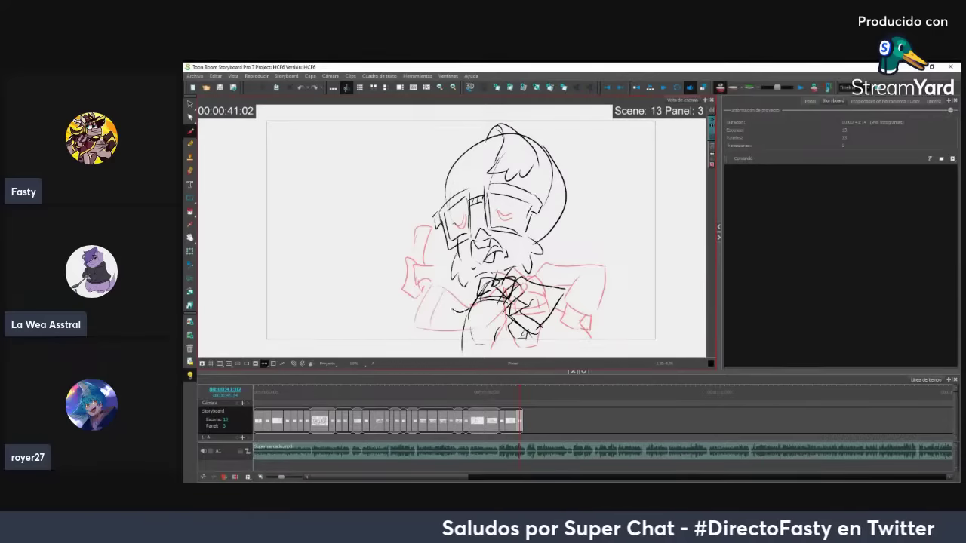
# - Undo the last two strokes and draw the other arm, lowered beside the torso, in panel 3
pyautogui.hotkey('ctrl', 'z')
pyautogui.hotkey('ctrl', 'z')
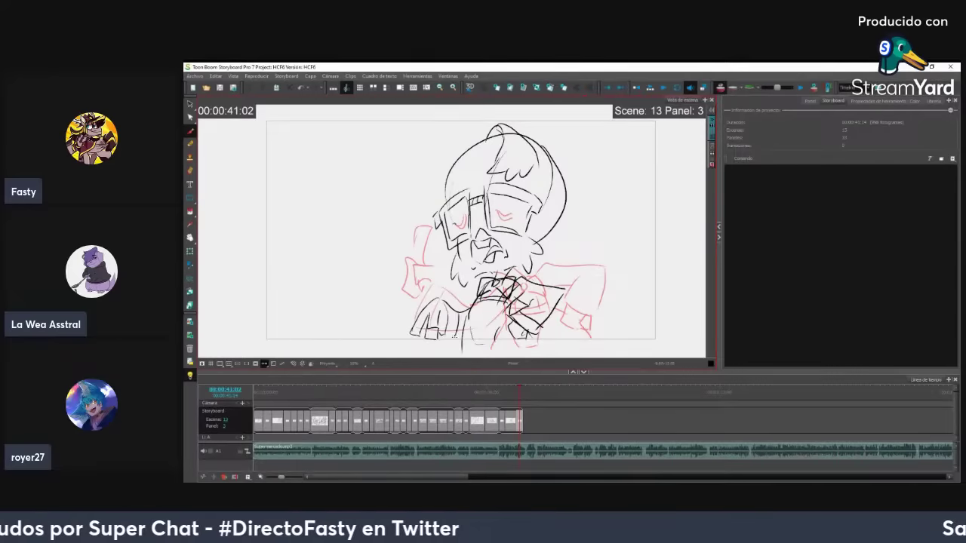
pyautogui.moveTo(442, 340); pyautogui.dragTo(458, 342)
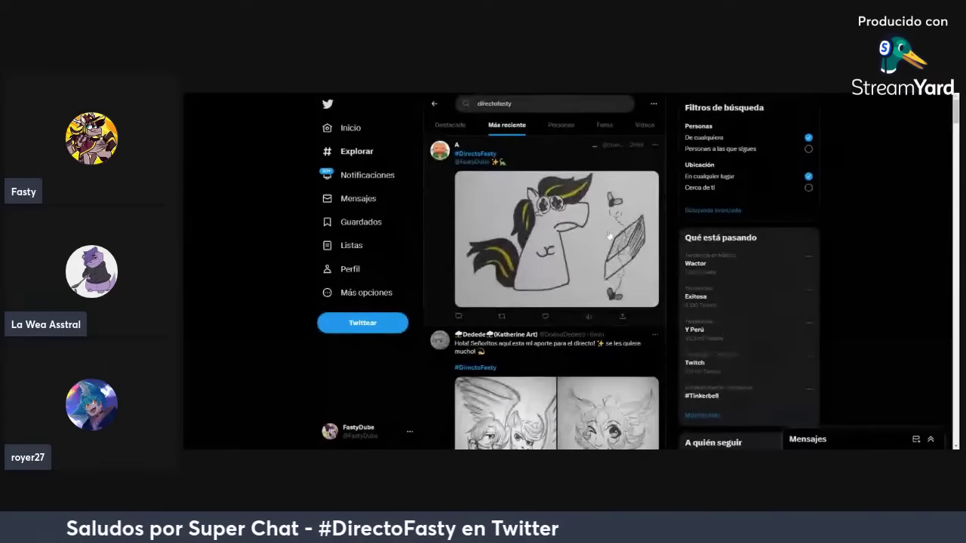
# - Switch to Twitter and like the drawing of the yellow-and-black-maned horse in the latest #DirectoFasty results
pyautogui.click(539, 323)
pyautogui.hotkey('alt', 'Left')
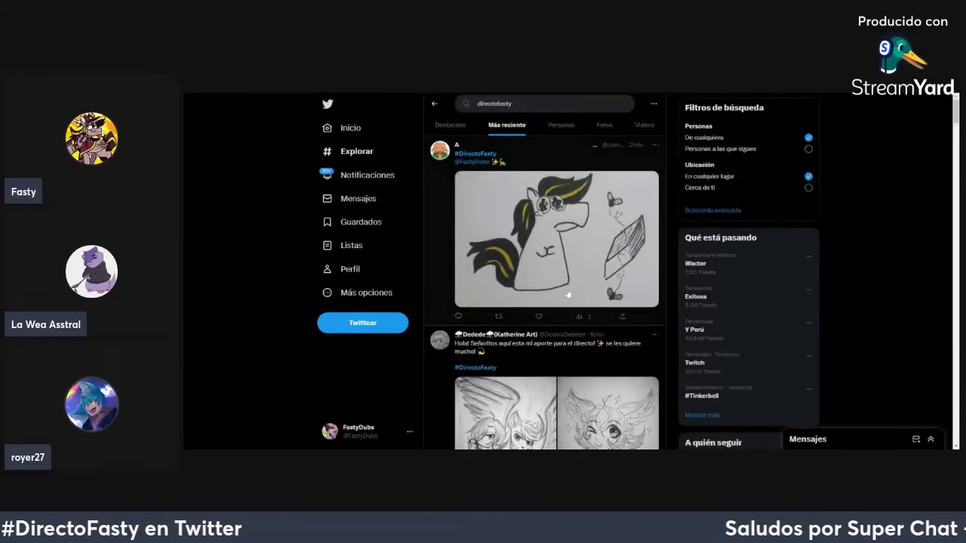
pyautogui.click(541, 318)
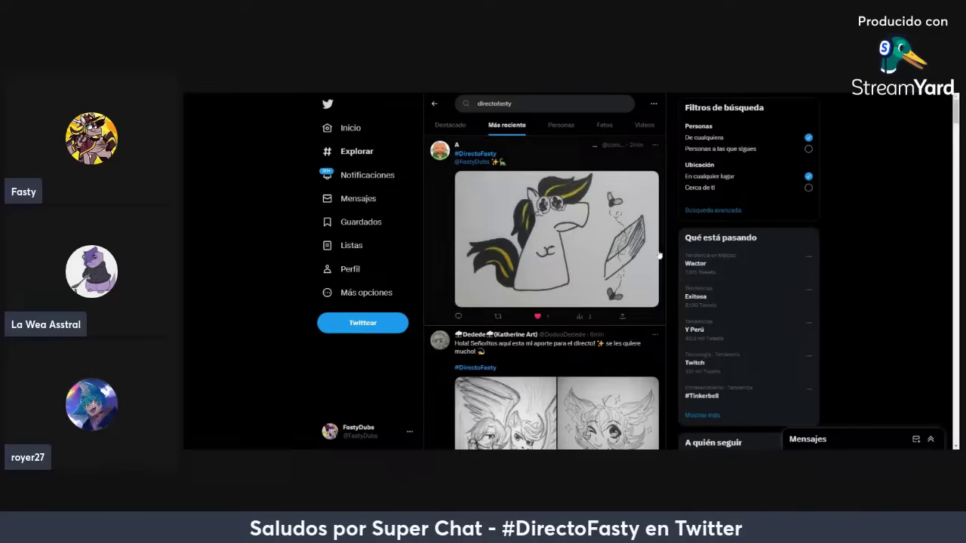
# - View both pencil drawings in the post with the winged characters, then like and retweet it
pyautogui.scroll(-1, 522, 270)
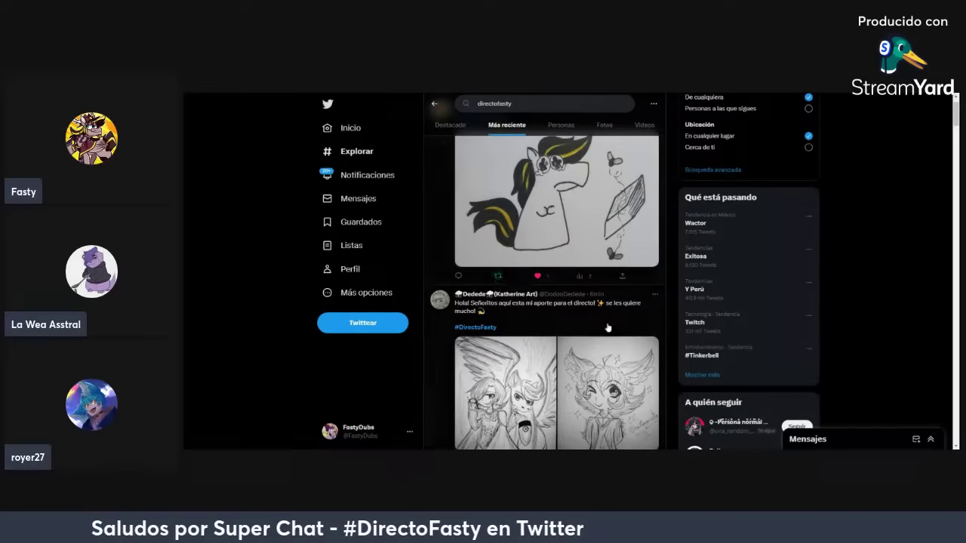
pyautogui.scroll(-2, 608, 328)
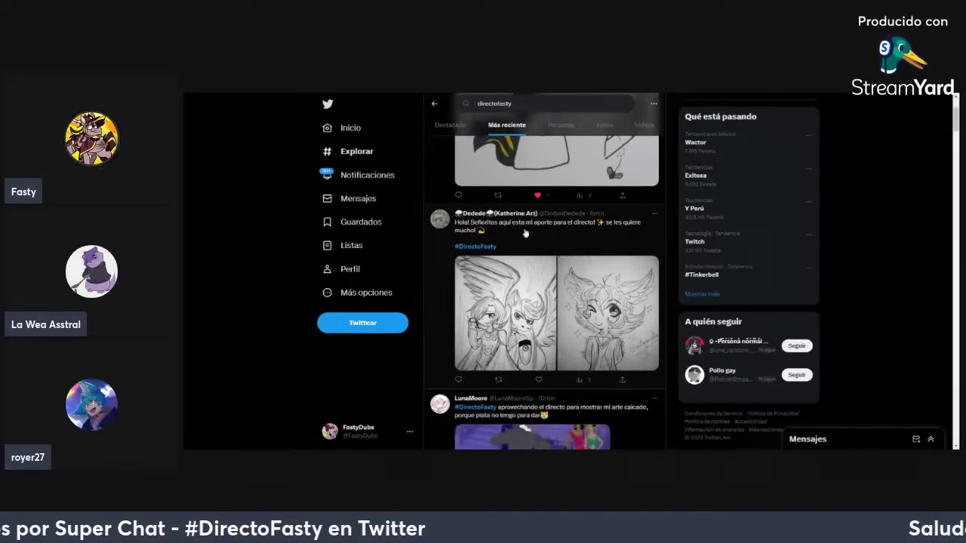
pyautogui.click(538, 268)
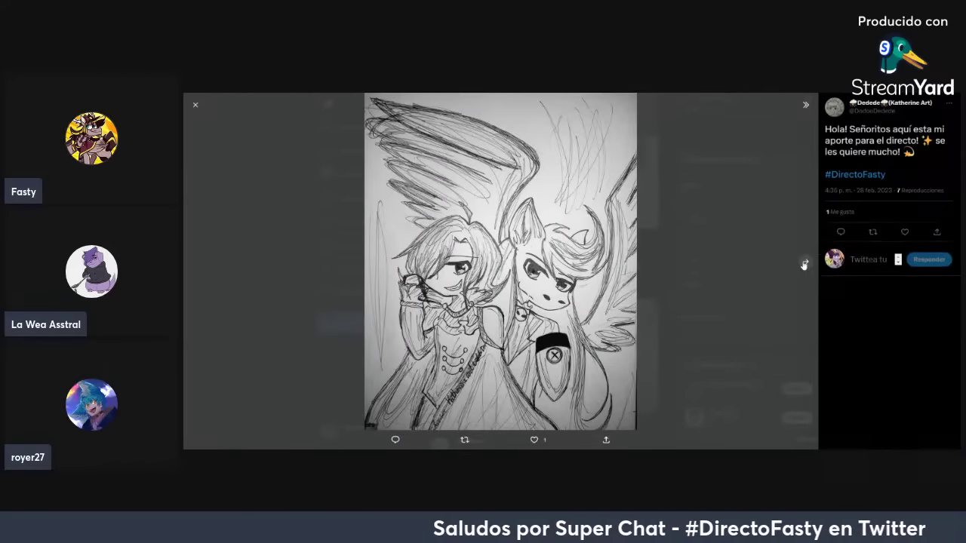
pyautogui.click(805, 264)
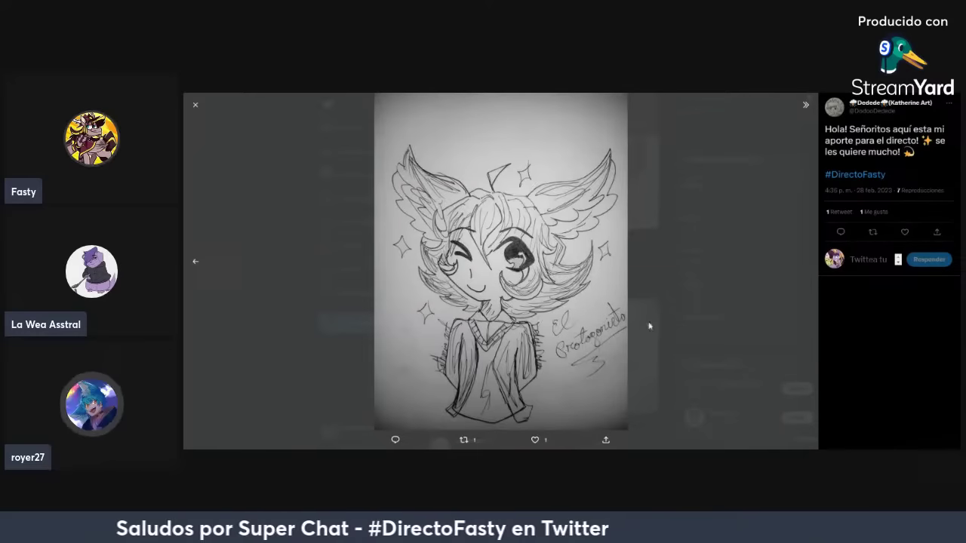
pyautogui.click(905, 231)
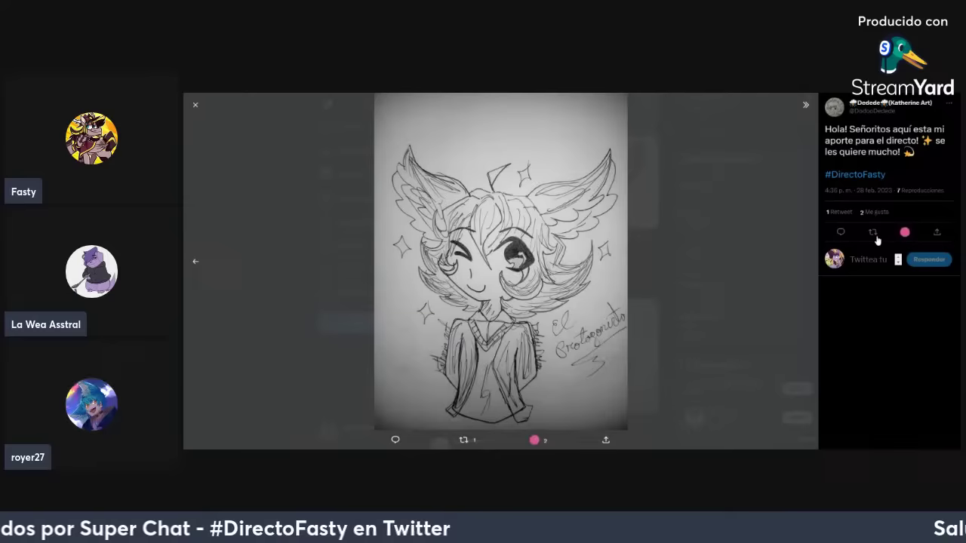
pyautogui.click(873, 232)
pyautogui.click(831, 237)
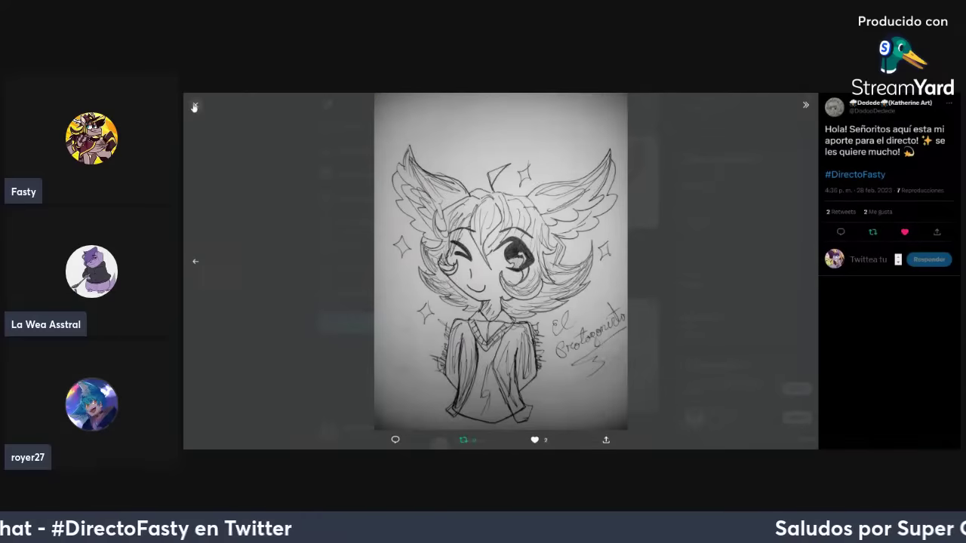
pyautogui.click(195, 104)
# - View the traced cartoon art of the walking figure and the grey horse at full size
pyautogui.scroll(-3, 668, 329)
pyautogui.scroll(-2, 669, 329)
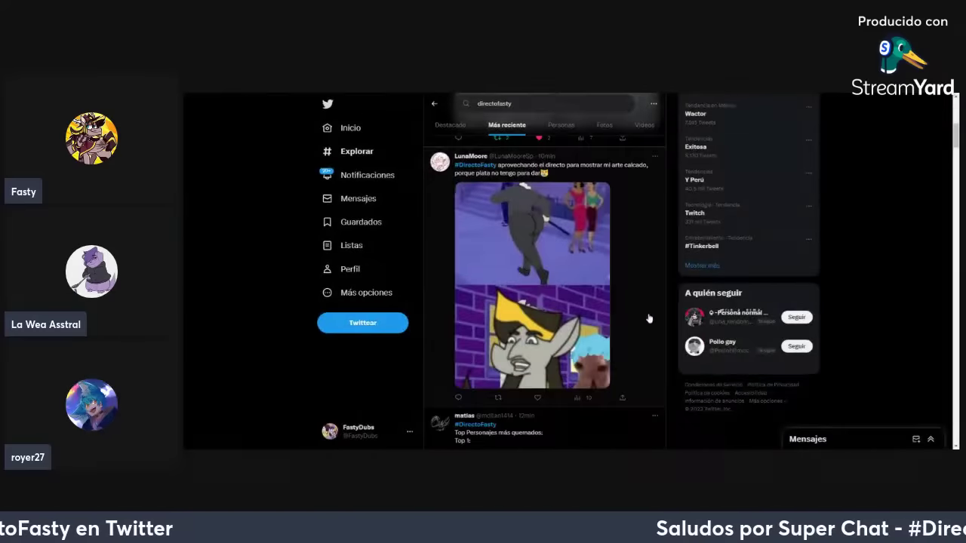
pyautogui.click(602, 300)
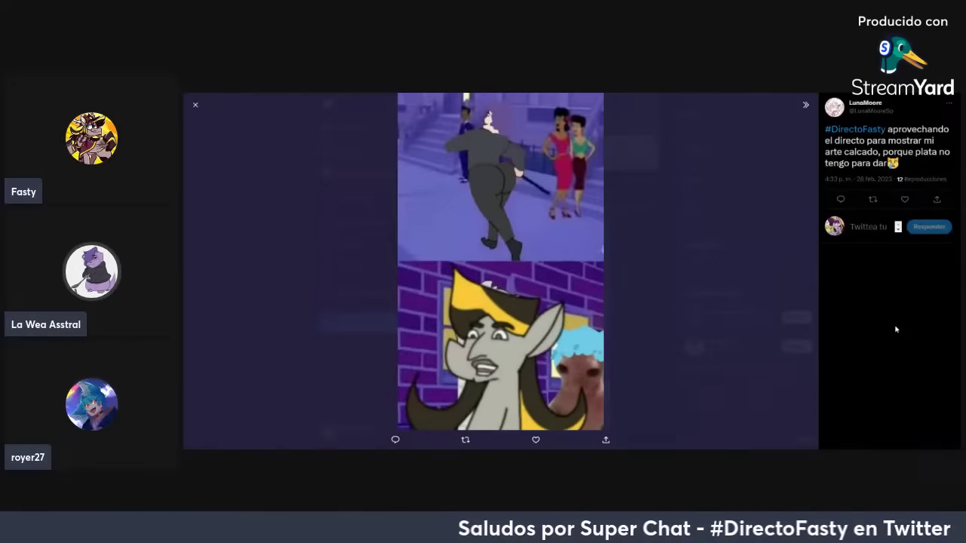
pyautogui.click(196, 105)
pyautogui.click(547, 284)
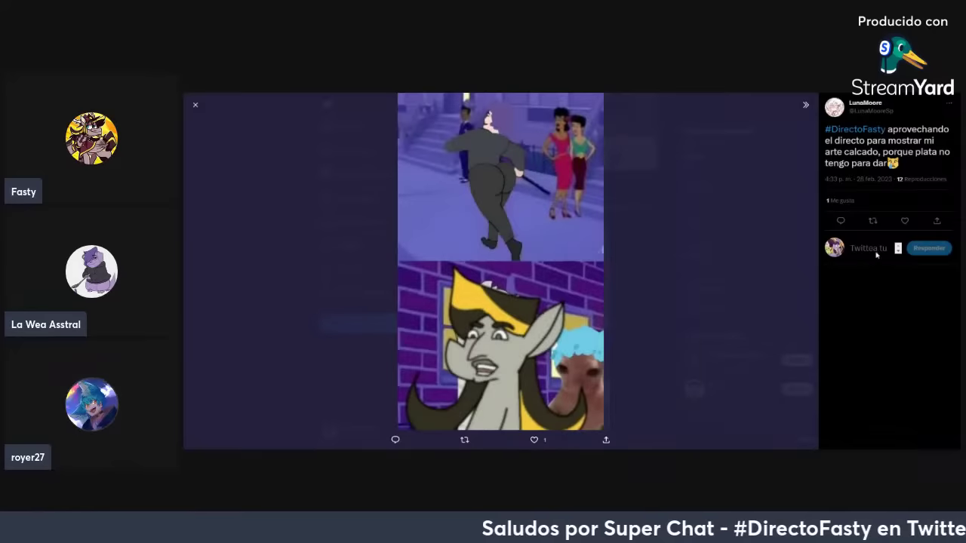
pyautogui.click(202, 110)
# - Open the "TENGAN SU ALASTOR MORDOK" drawing further down the results, then like and retweet it
pyautogui.scroll(-5, 663, 357)
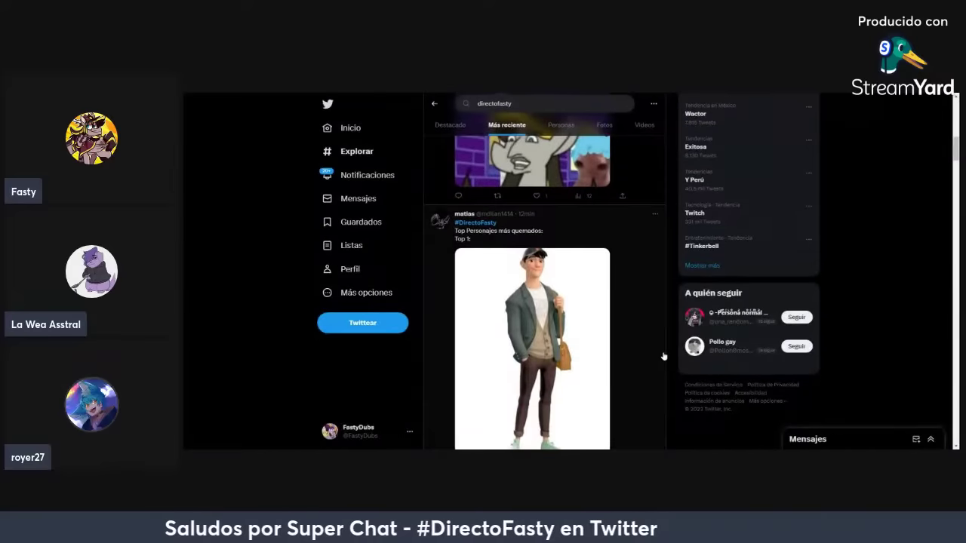
pyautogui.scroll(-2, 663, 356)
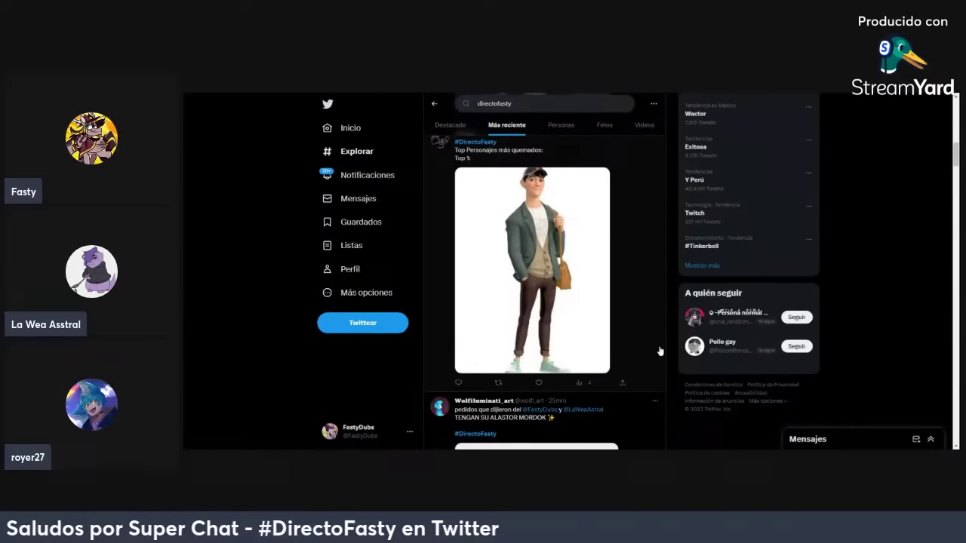
pyautogui.scroll(-5, 659, 351)
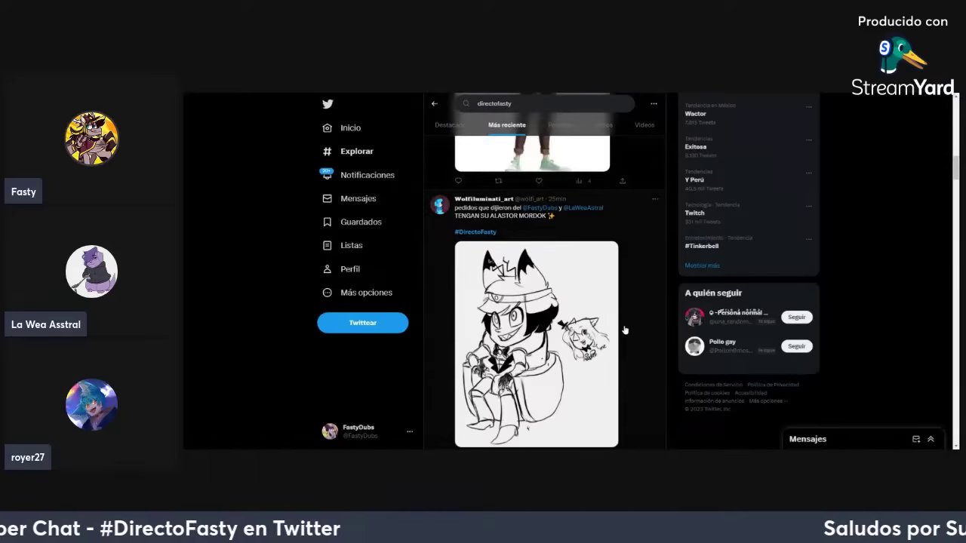
pyautogui.click(578, 254)
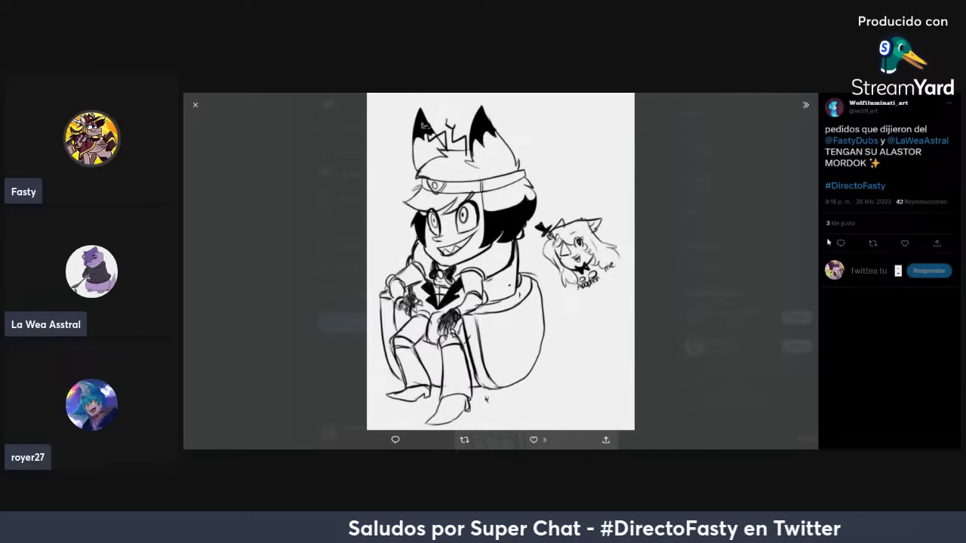
pyautogui.click(905, 243)
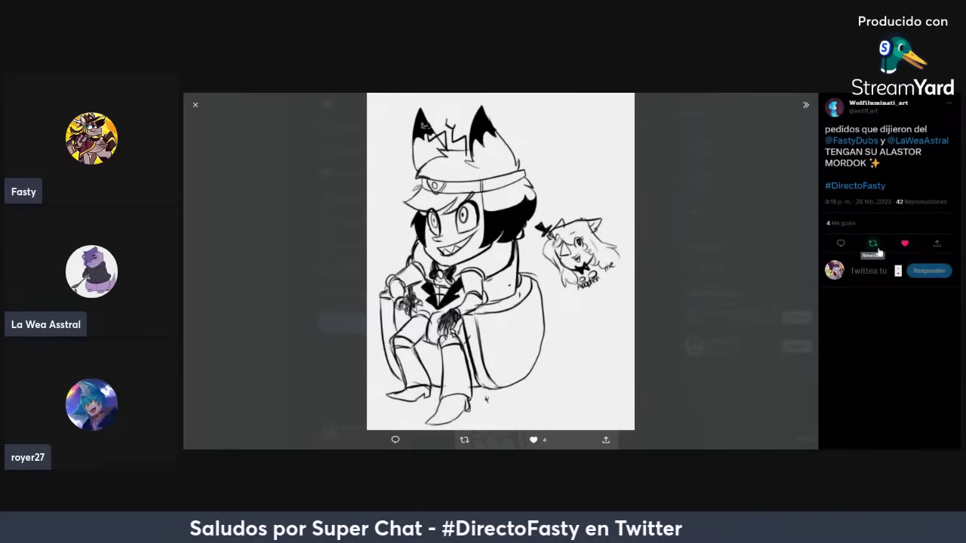
pyautogui.click(871, 249)
pyautogui.click(851, 255)
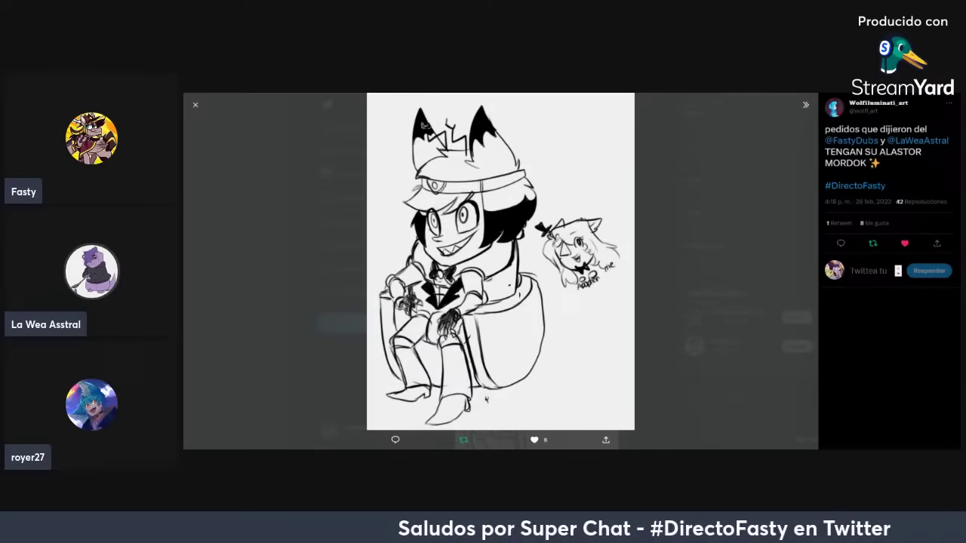
pyautogui.click(195, 105)
# - Read the #DirectoFasty posts with the Wattpad story link and the joking complaint that follows it
pyautogui.scroll(-4, 624, 244)
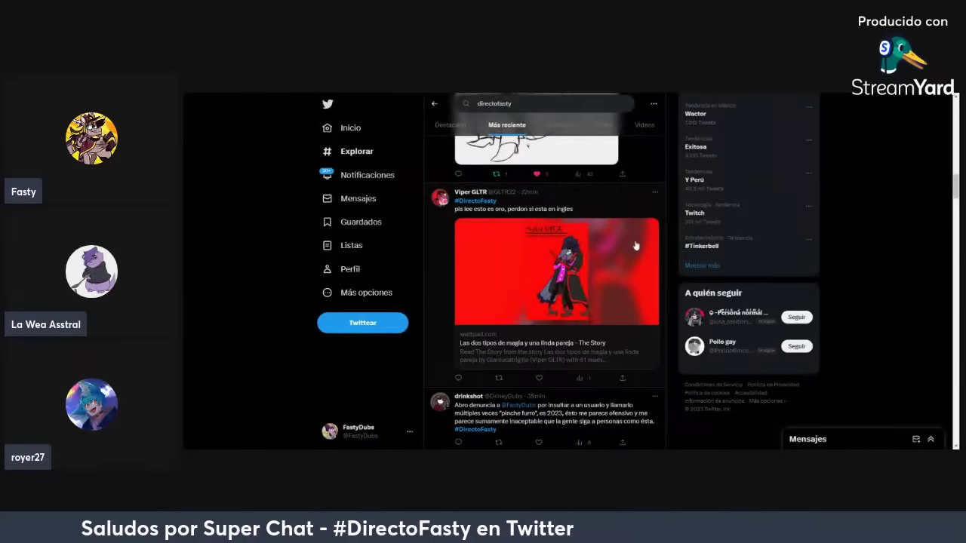
pyautogui.scroll(-1, 635, 246)
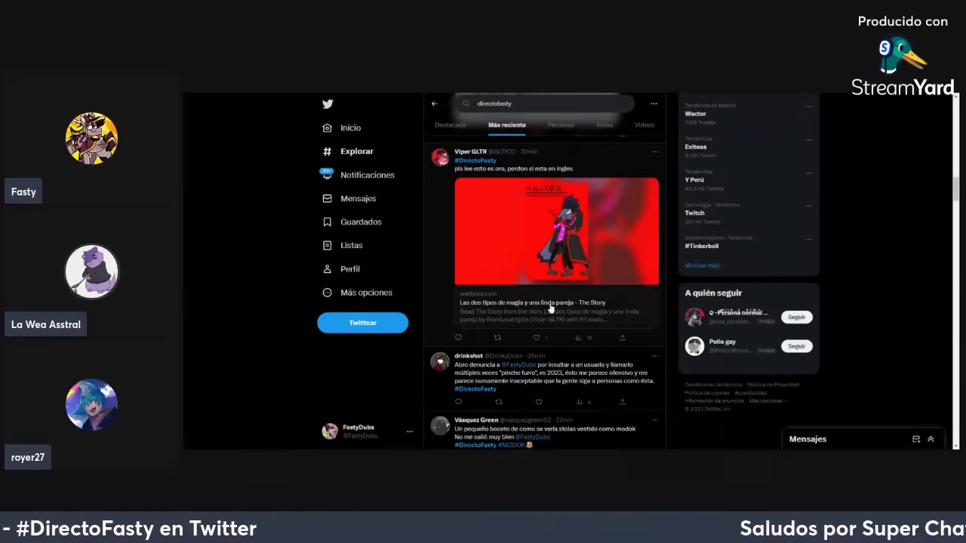
pyautogui.scroll(-1, 773, 340)
pyautogui.scroll(3, 772, 335)
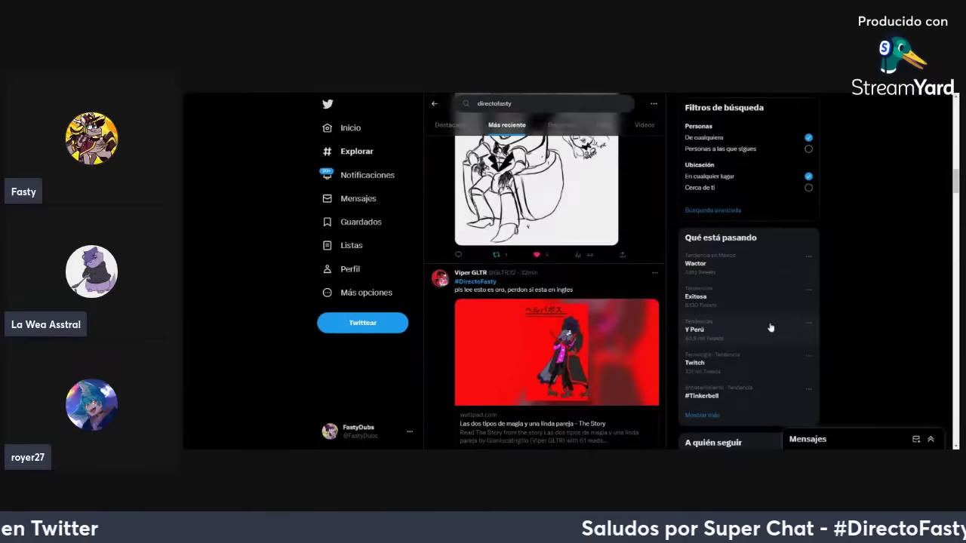
pyautogui.scroll(-2, 565, 290)
pyautogui.scroll(-1, 564, 290)
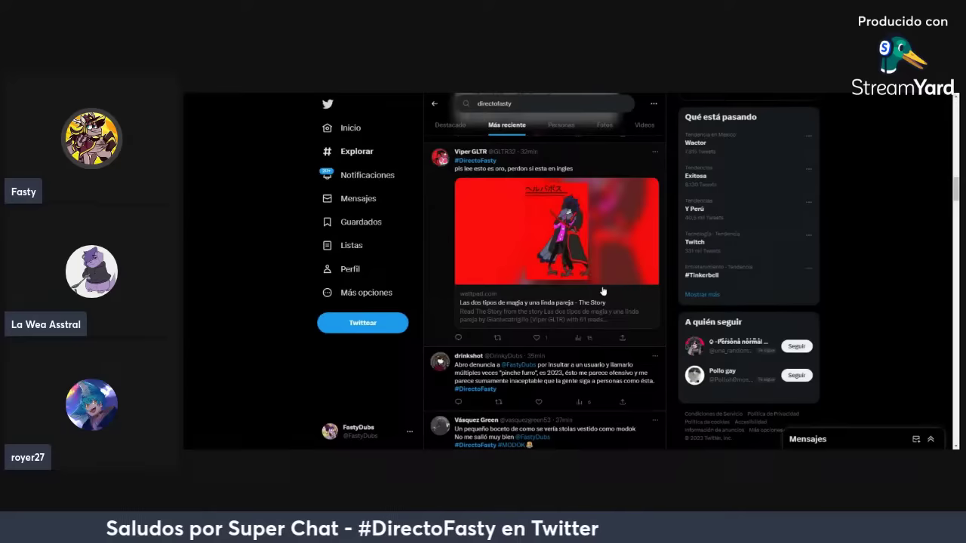
pyautogui.scroll(-1, 610, 296)
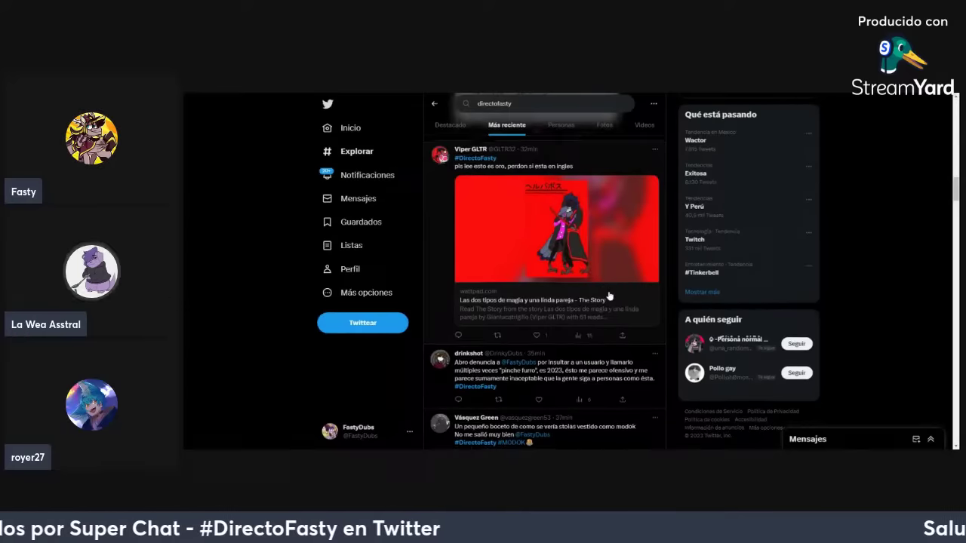
pyautogui.scroll(-1, 609, 296)
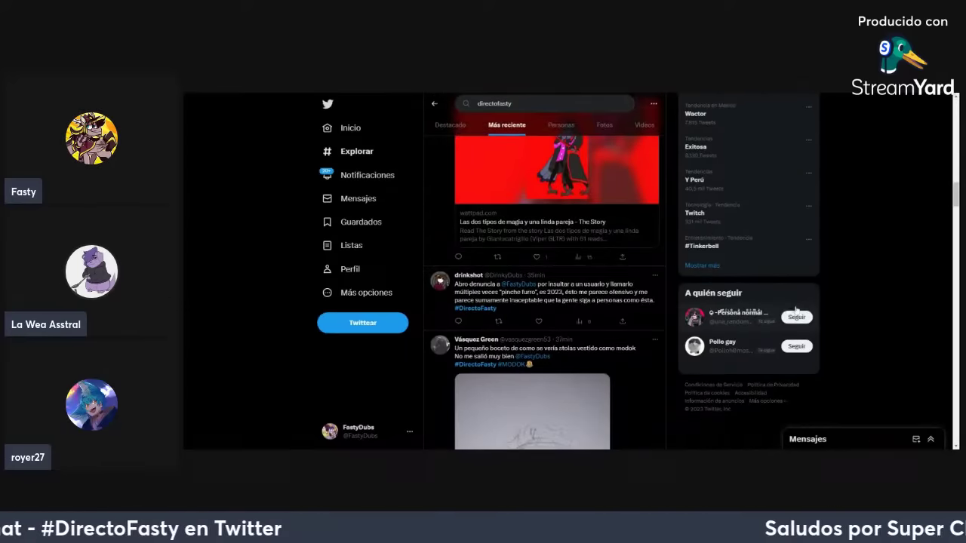
pyautogui.scroll(-1, 593, 269)
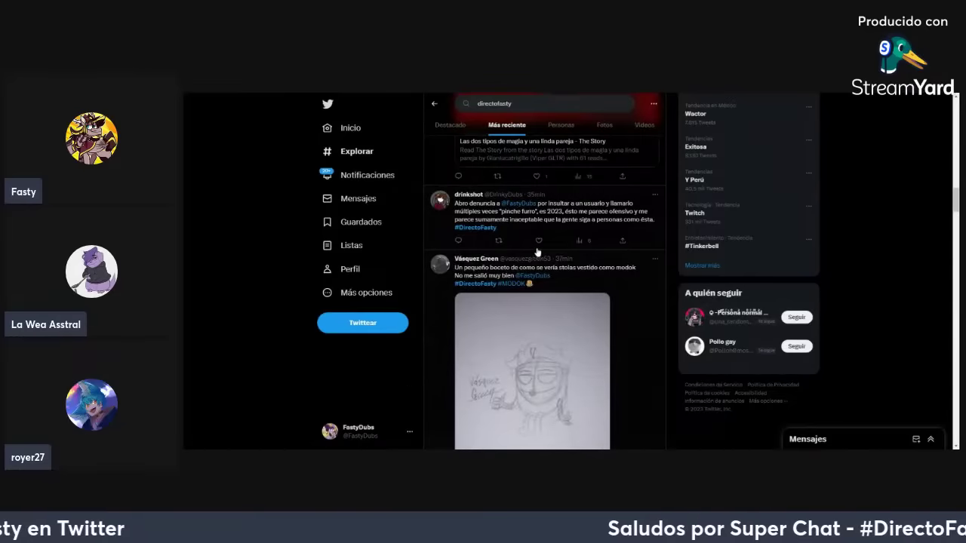
# - Open the pencil sketch of Stolas dressed as Modok, like it and return to the results
pyautogui.scroll(-2, 553, 252)
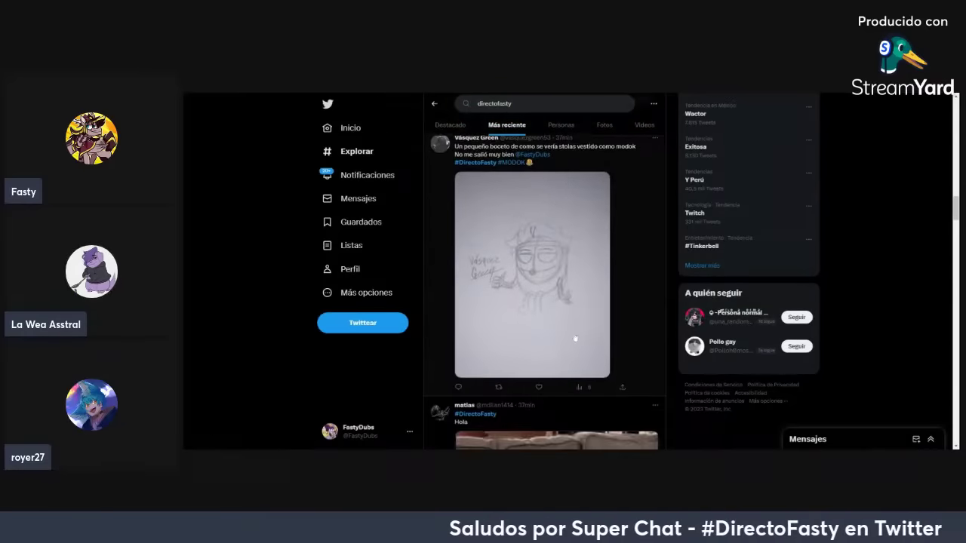
pyautogui.click(563, 346)
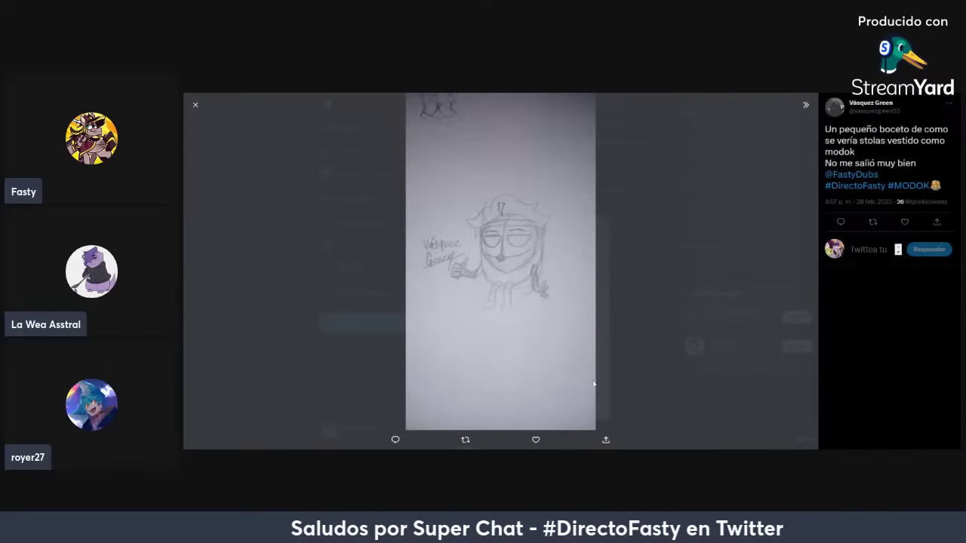
pyautogui.click(536, 440)
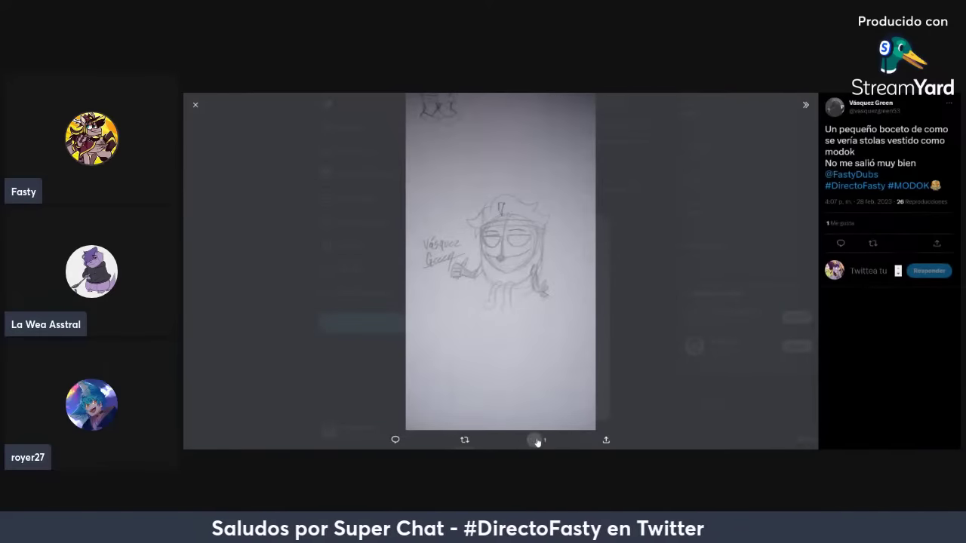
pyautogui.click(195, 105)
# - View the stone head photo in the "Hola" post at full size
pyautogui.scroll(-3, 573, 304)
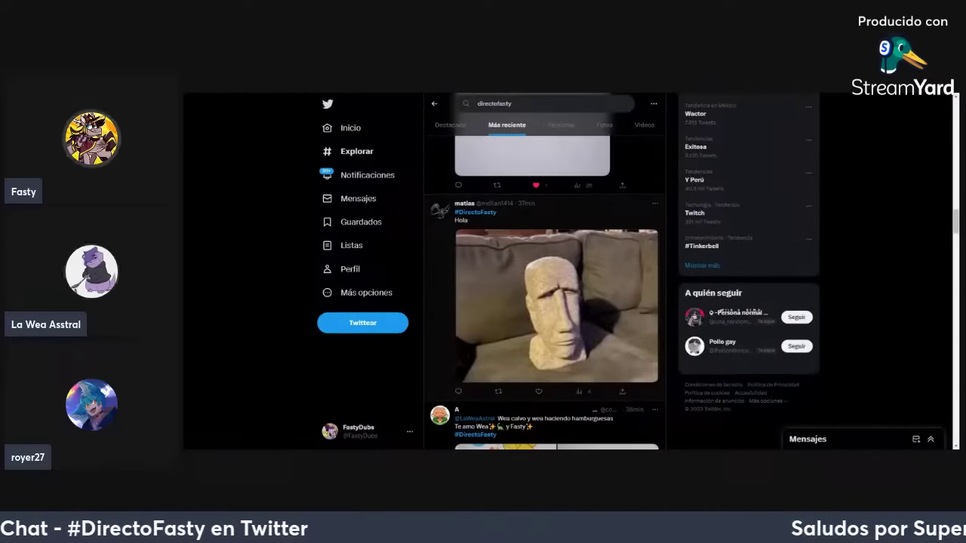
pyautogui.click(597, 276)
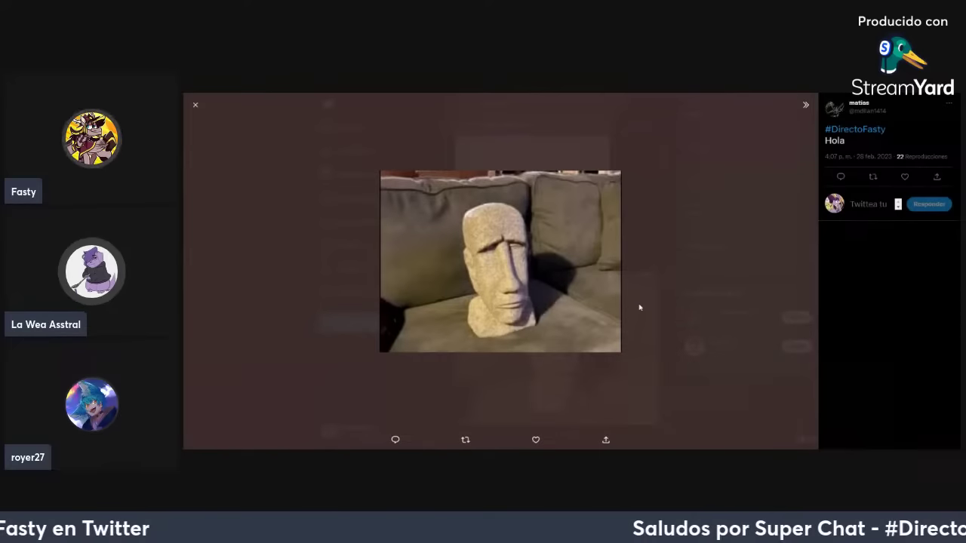
pyautogui.click(196, 109)
# - Open the post with the bald character and burger-grilling drawings, view both images and like it
pyautogui.scroll(-3, 636, 286)
pyautogui.scroll(1, 636, 285)
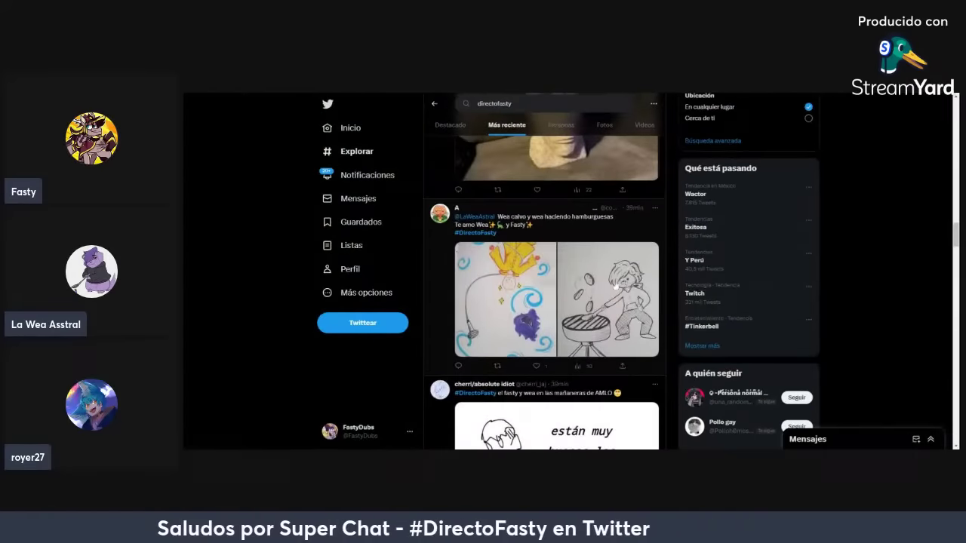
pyautogui.click(505, 302)
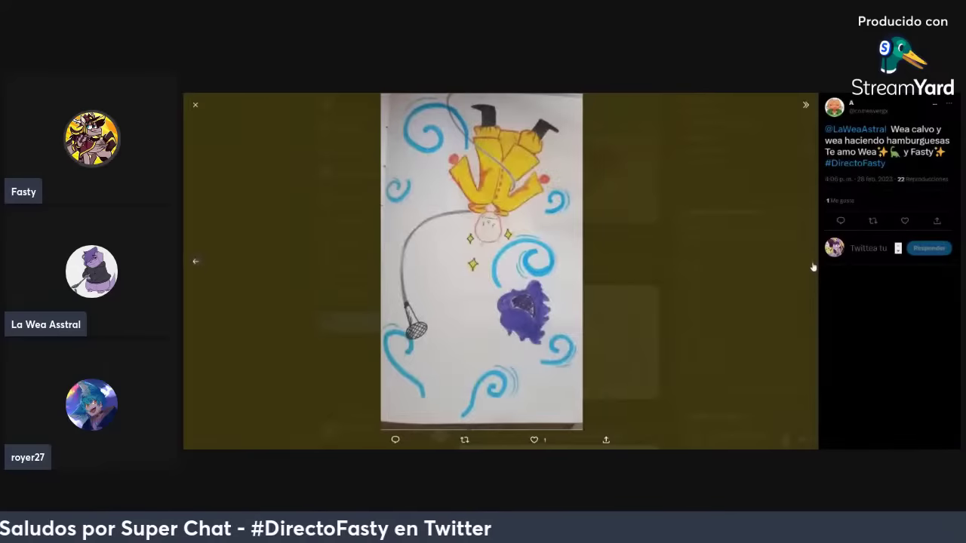
pyautogui.click(812, 265)
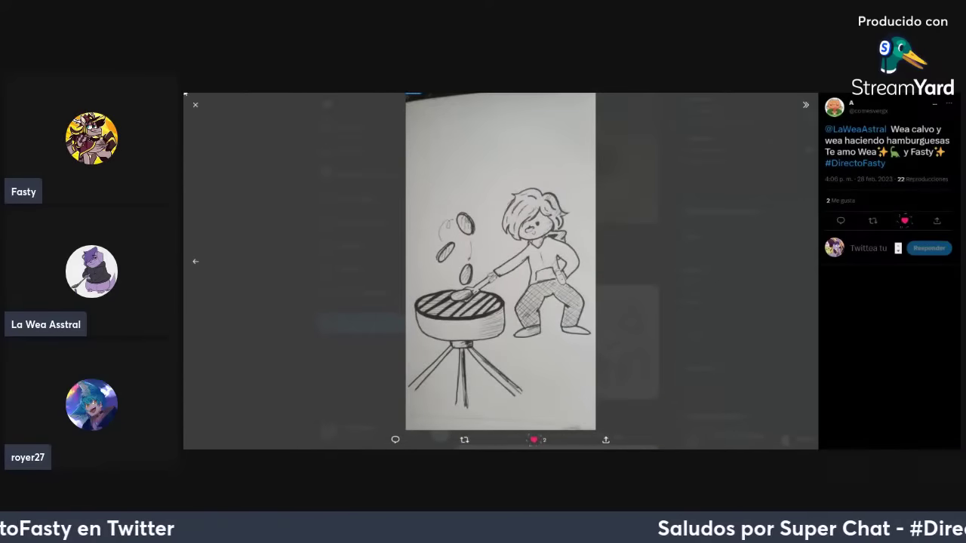
# - Open the drawing captioned "están muy buenas las mañaneras fasty", like it and return to the results
pyautogui.click(195, 104)
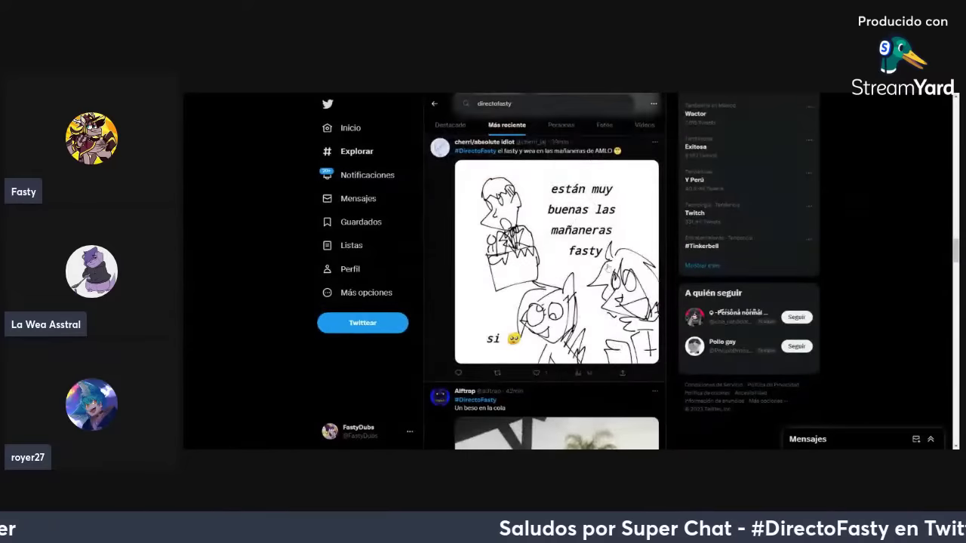
pyautogui.click(608, 267)
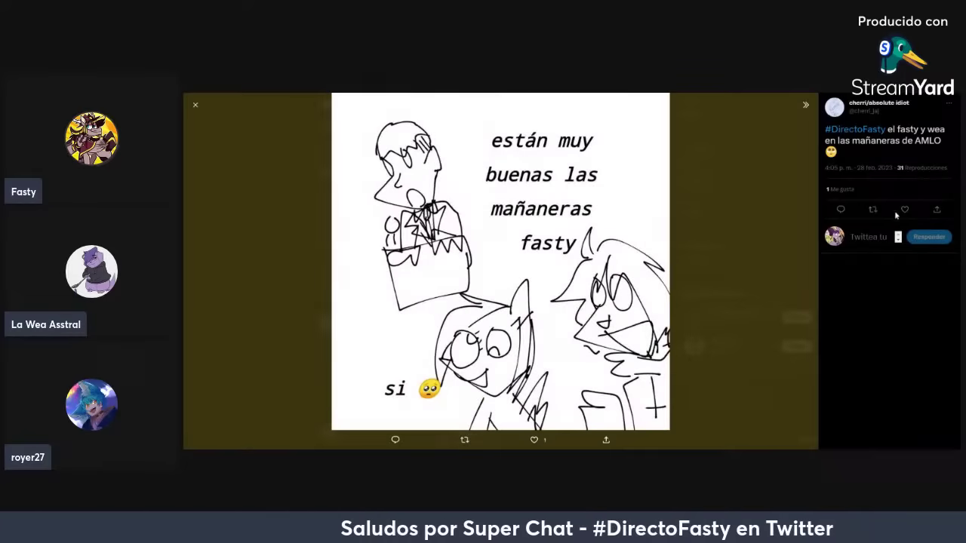
pyautogui.click(905, 209)
pyautogui.click(194, 105)
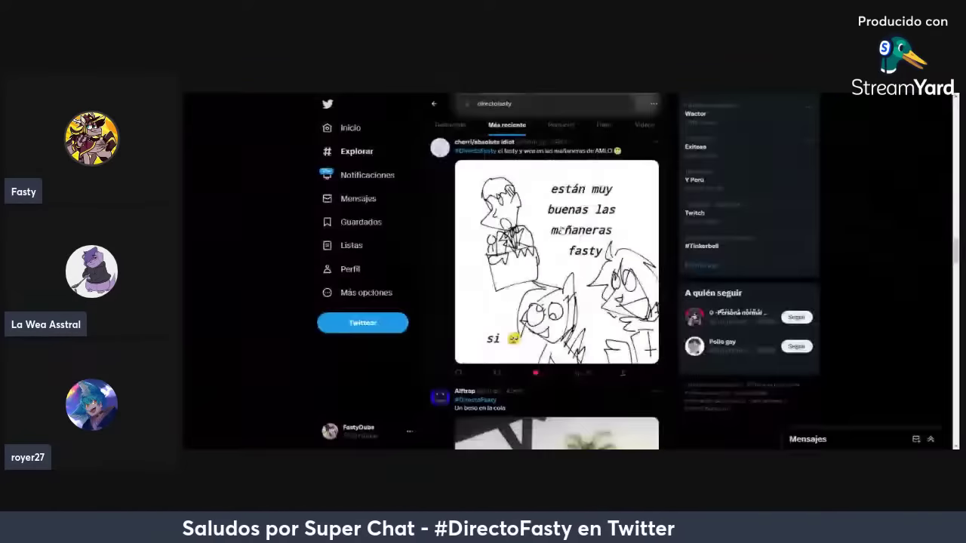
# - Open the "Un beso en la cola" swimming pool meme, like and retweet it, and return to the results
pyautogui.scroll(-4, 558, 302)
pyautogui.scroll(2, 558, 301)
pyautogui.click(653, 302)
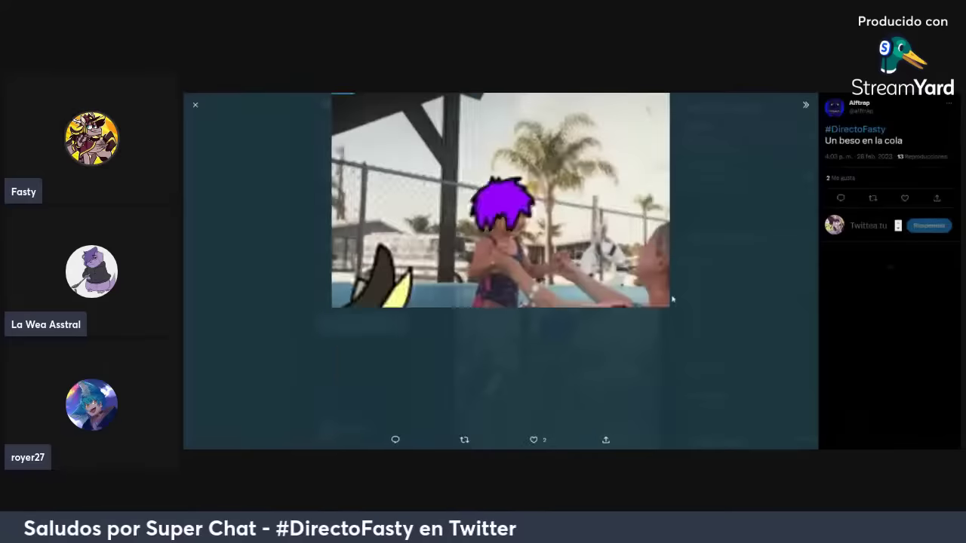
pyautogui.click(905, 197)
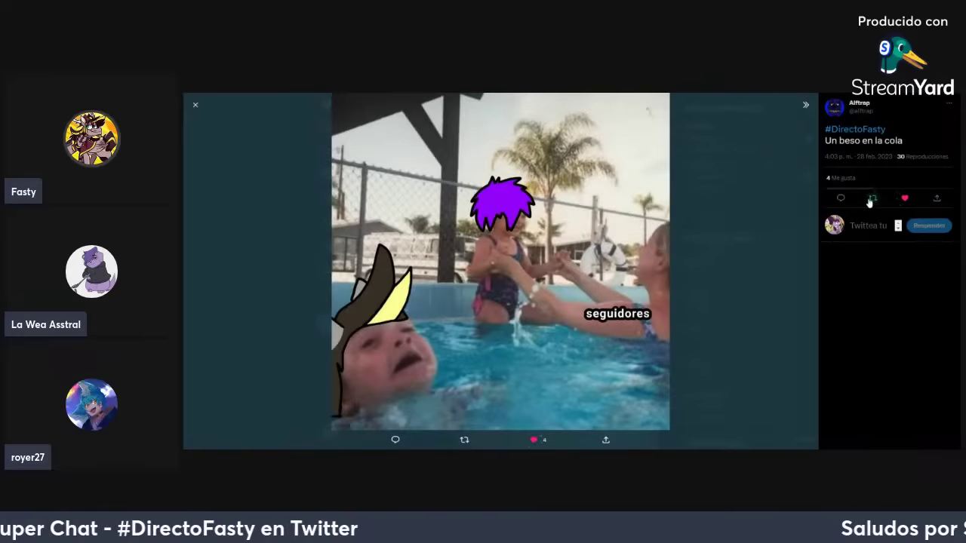
pyautogui.click(871, 199)
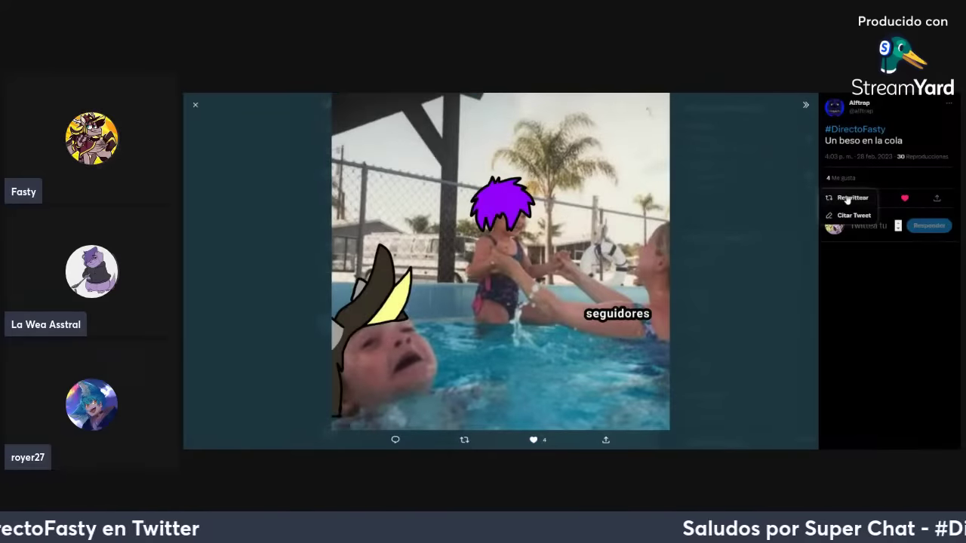
pyautogui.click(847, 198)
pyautogui.click(263, 156)
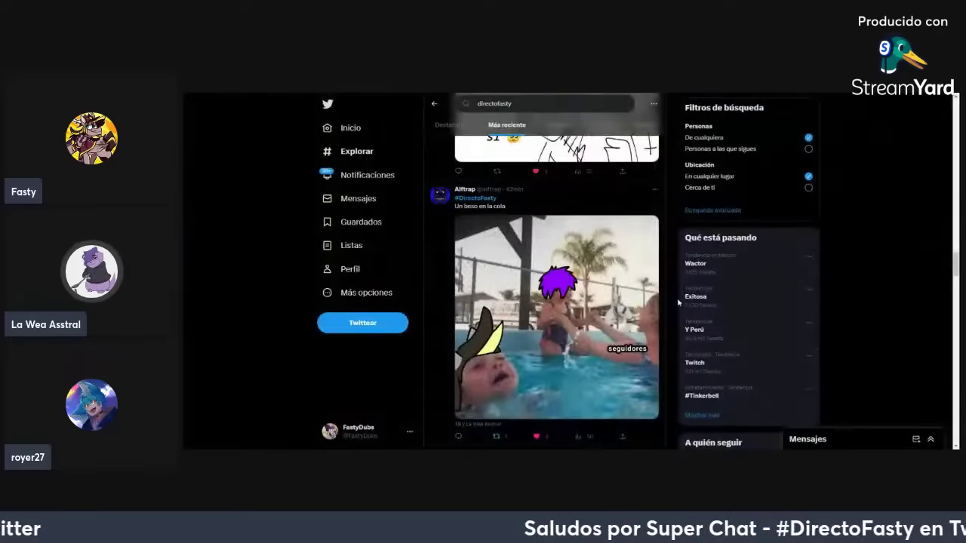
# - Open the drawing of La Wea Astral as Rick Sanchez, like it and return to the results
pyautogui.scroll(-3, 678, 302)
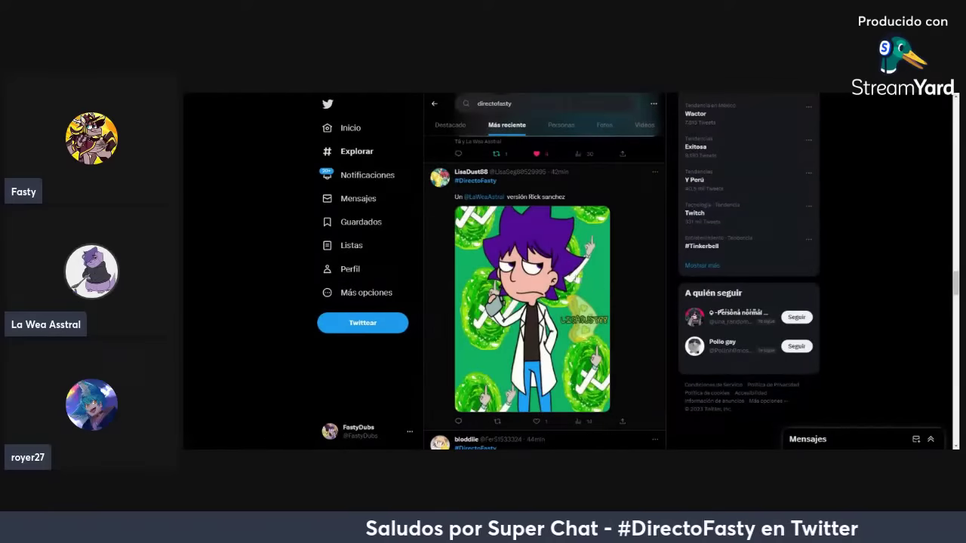
pyautogui.click(577, 277)
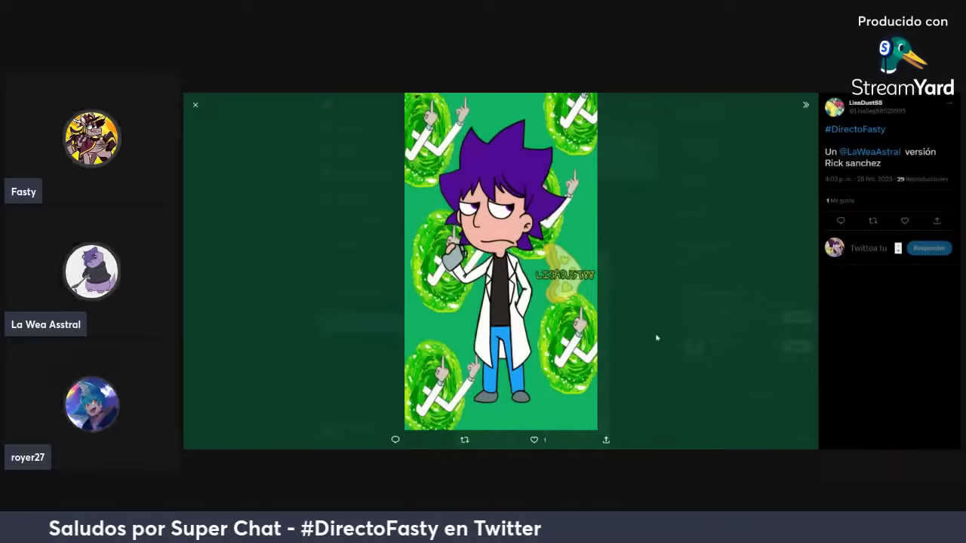
pyautogui.click(904, 221)
pyautogui.click(194, 105)
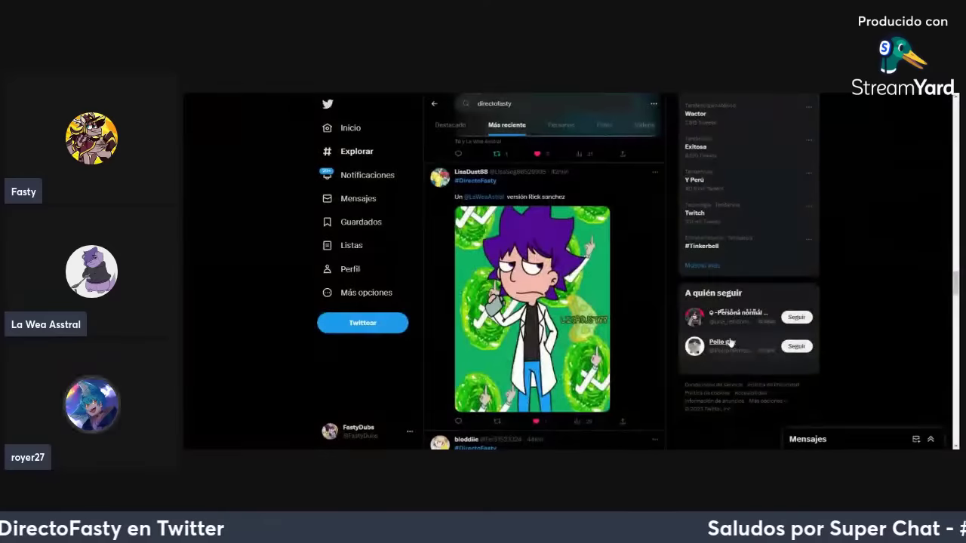
# - Open the "Pero no nos va a bombardear cierto?" drawing, like and retweet it, and return to the results
pyautogui.scroll(-5, 729, 343)
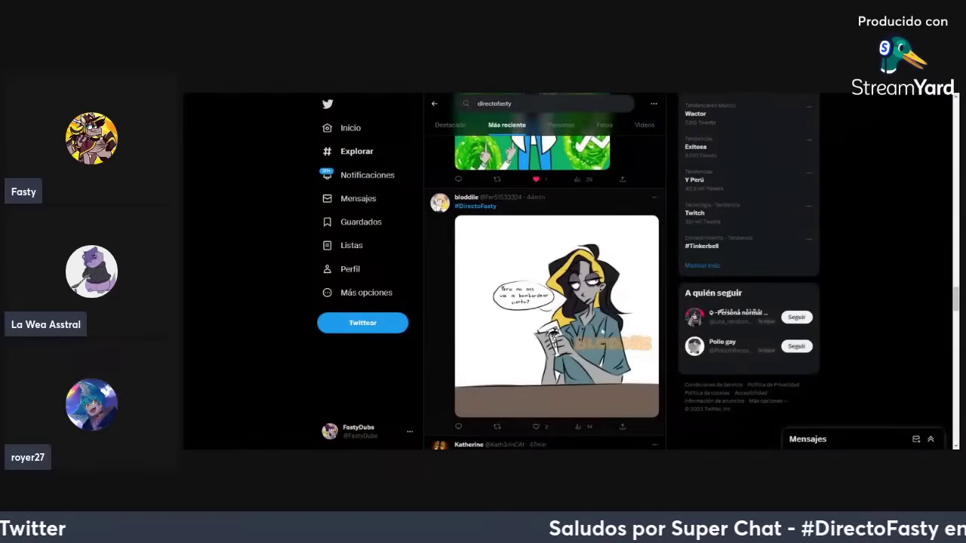
pyautogui.click(602, 332)
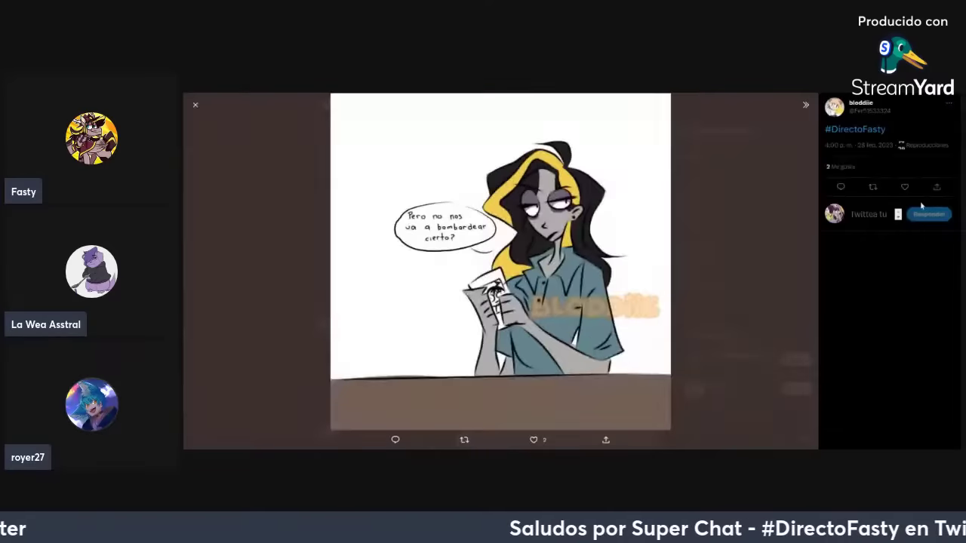
pyautogui.click(873, 187)
pyautogui.click(851, 187)
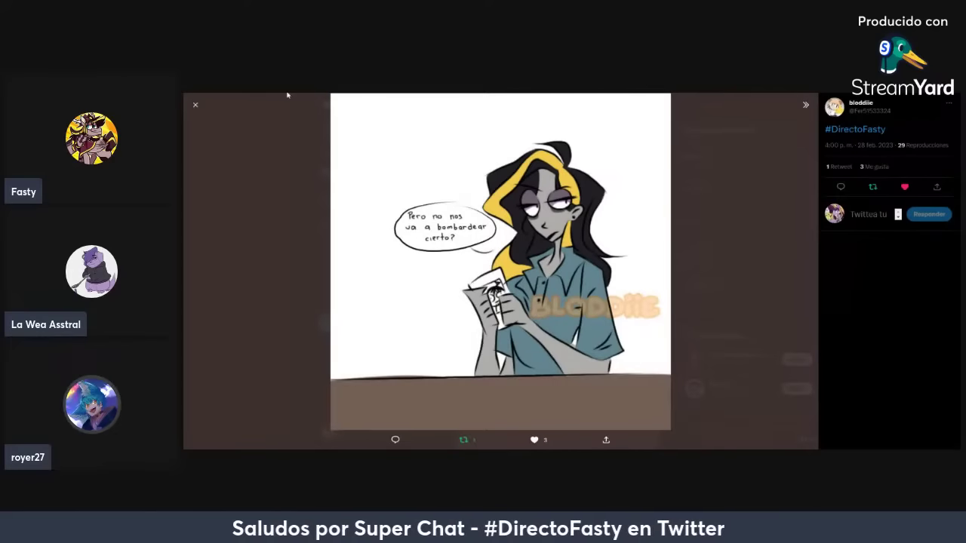
pyautogui.click(195, 107)
# - Open the "Volviendo al tema" pencil sketch of the character in sunglasses, like it and return to the results
pyautogui.scroll(-3, 722, 217)
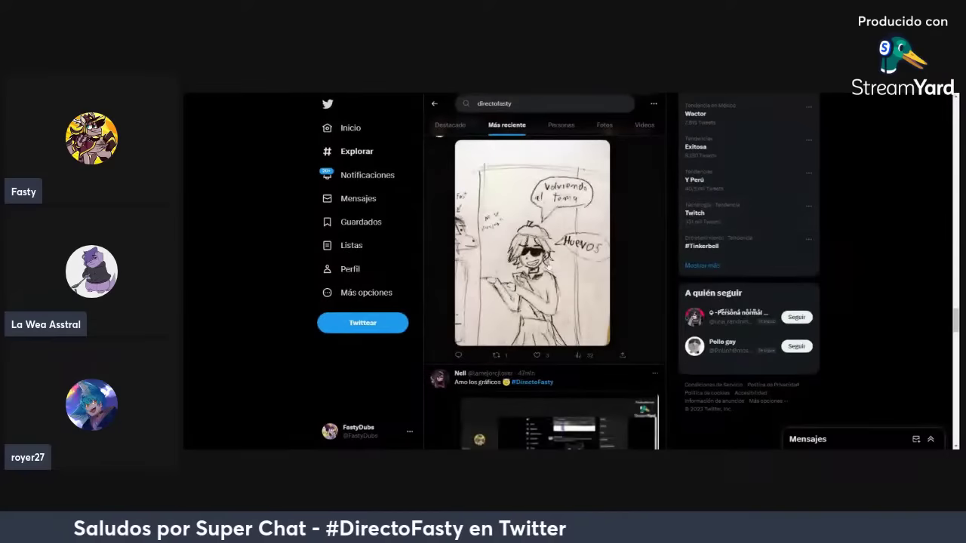
pyautogui.click(549, 266)
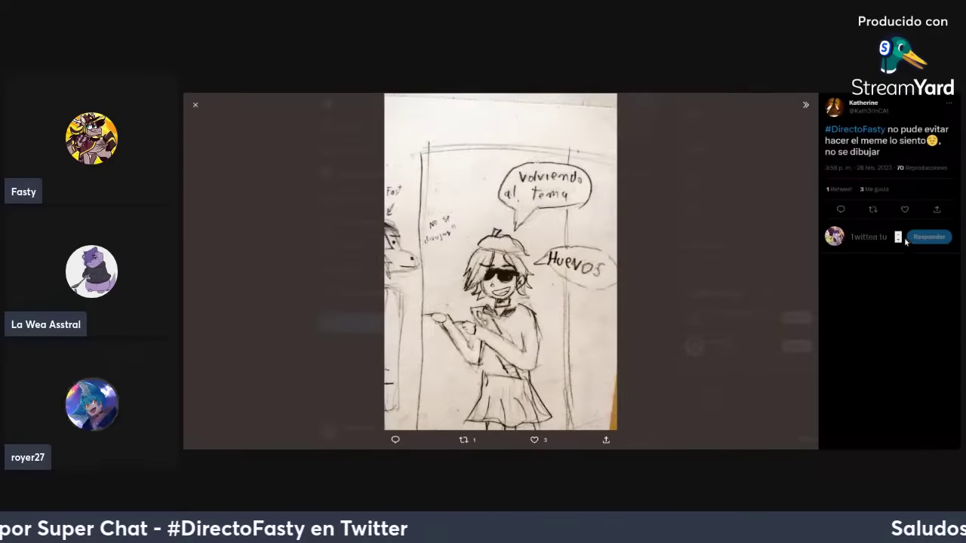
pyautogui.click(903, 211)
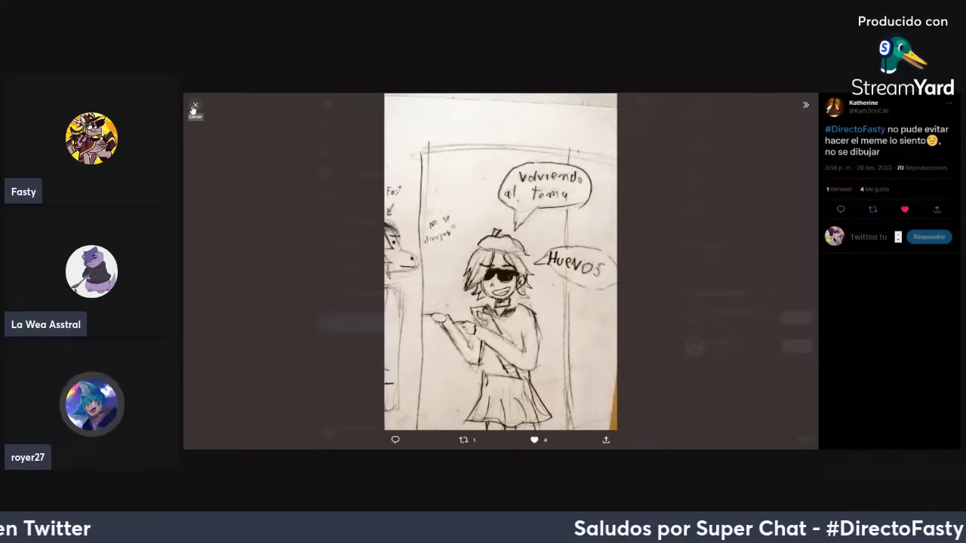
pyautogui.click(194, 106)
# - Read the "Amo los gráficos" post and the one about Fasty Dubs being listed as a musician
pyautogui.scroll(-5, 543, 287)
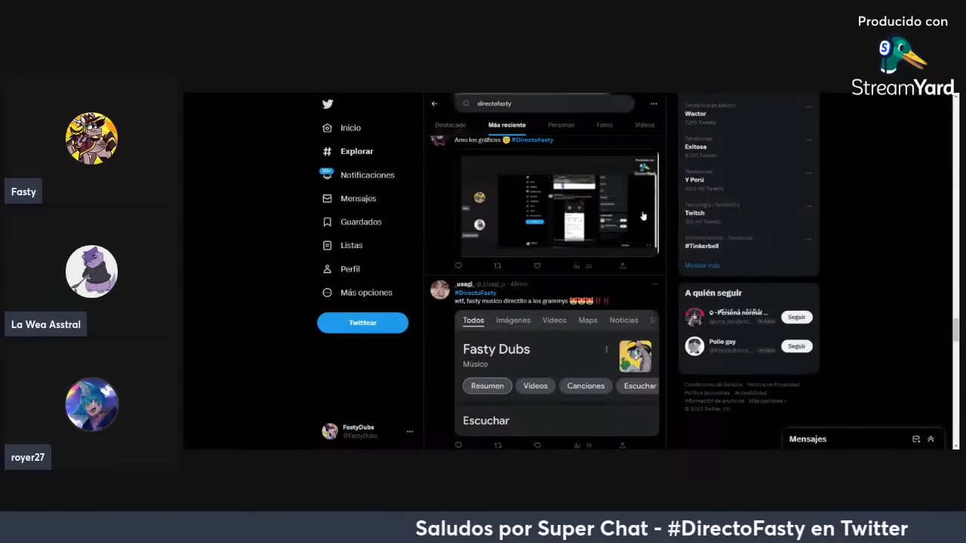
pyautogui.scroll(-3, 561, 291)
pyautogui.scroll(1, 603, 283)
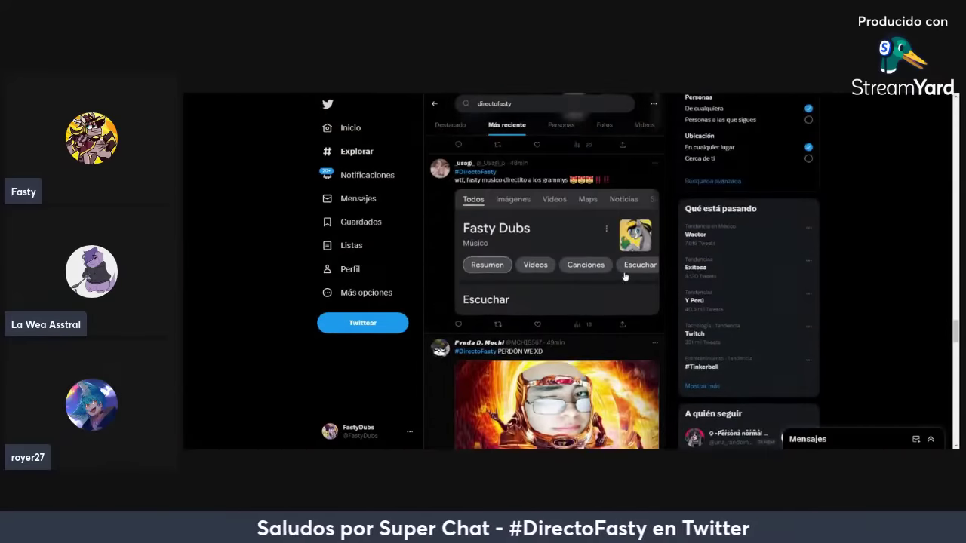
pyautogui.scroll(-1, 625, 277)
pyautogui.scroll(1, 625, 276)
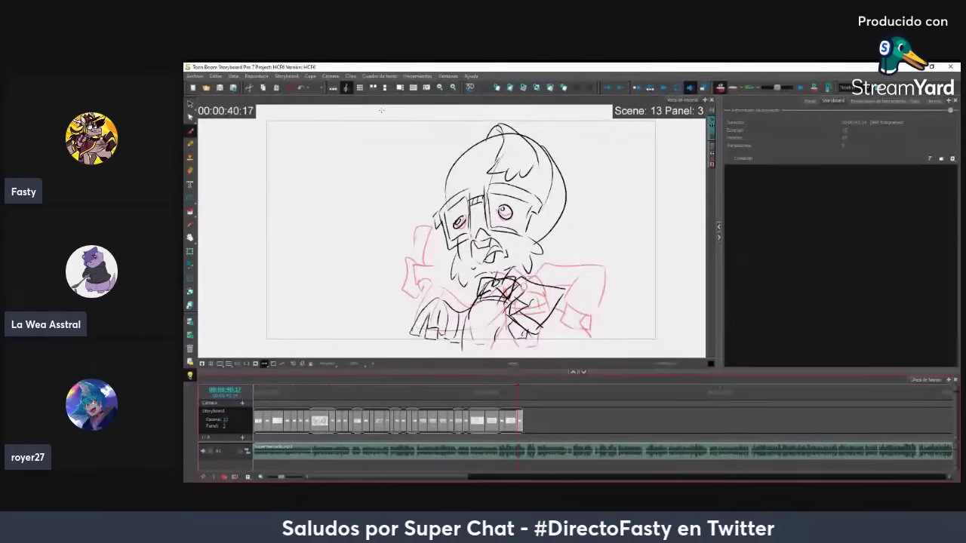
# - Switch to Storyboard Pro and play the storyboard from scene 12, panel 2 to the end
pyautogui.click(495, 391)
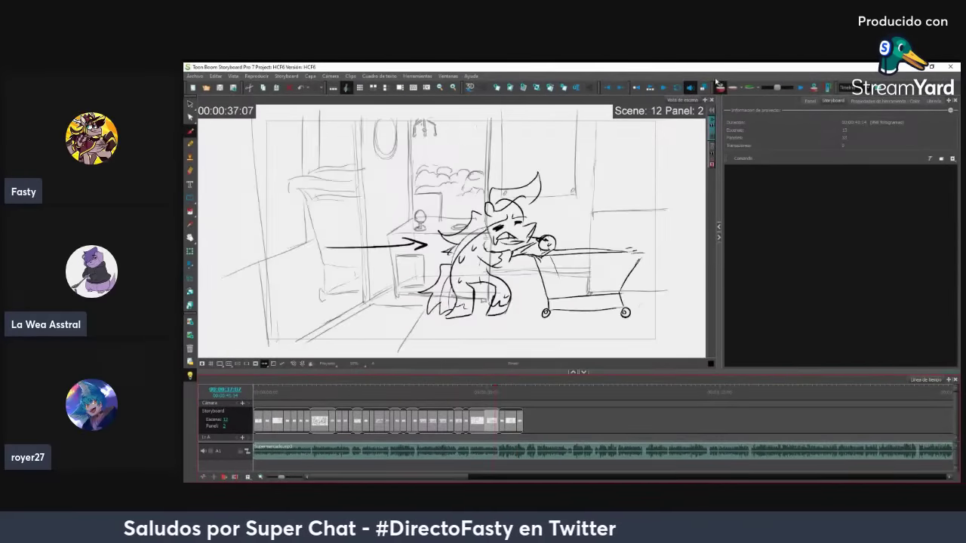
pyautogui.click(662, 90)
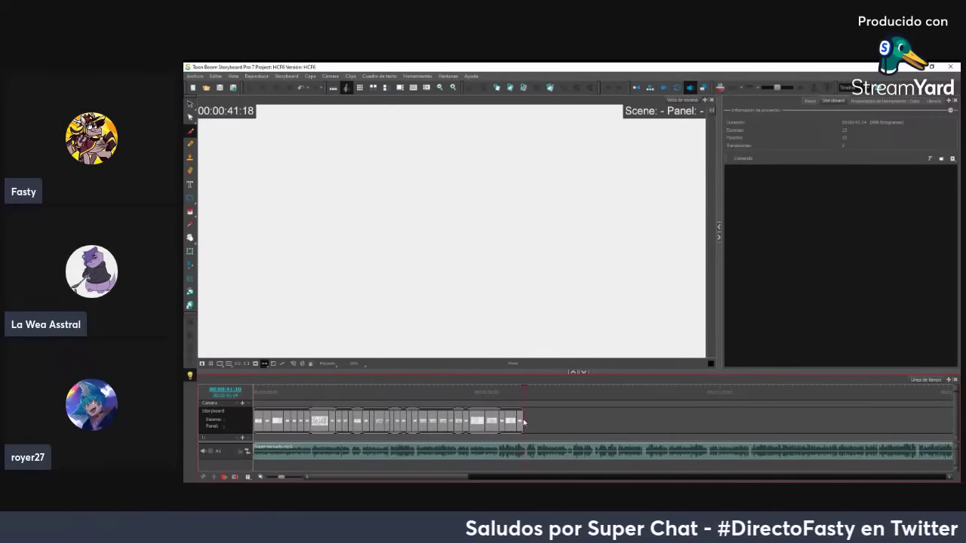
# - Add freckles to the goggled character's cheeks in panels 1, 2 and 3 of scene 13 and compare the panels
pyautogui.moveTo(510, 389); pyautogui.dragTo(504, 393)
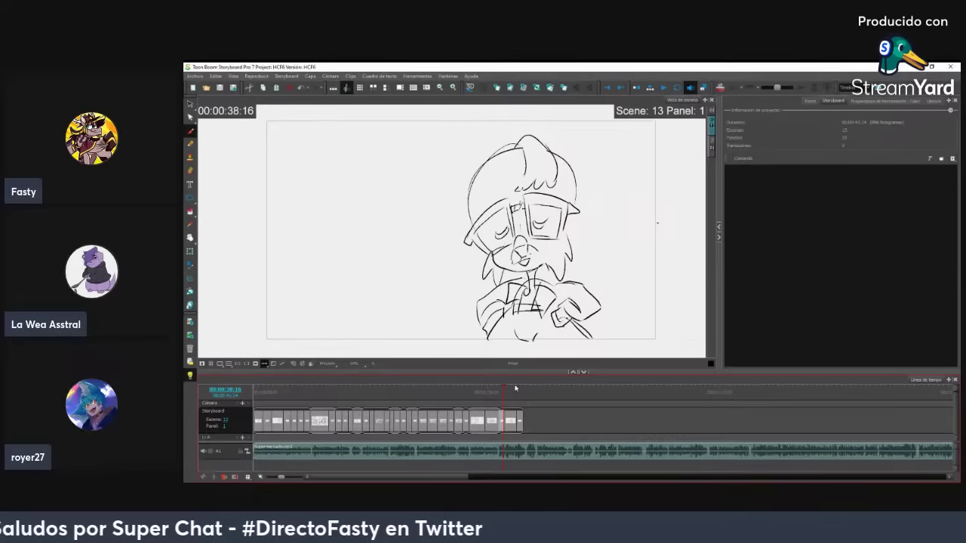
pyautogui.moveTo(504, 396)
pyautogui.mouseDown()
pyautogui.moveTo(519, 389)
pyautogui.moveTo(503, 390)
pyautogui.mouseUp()
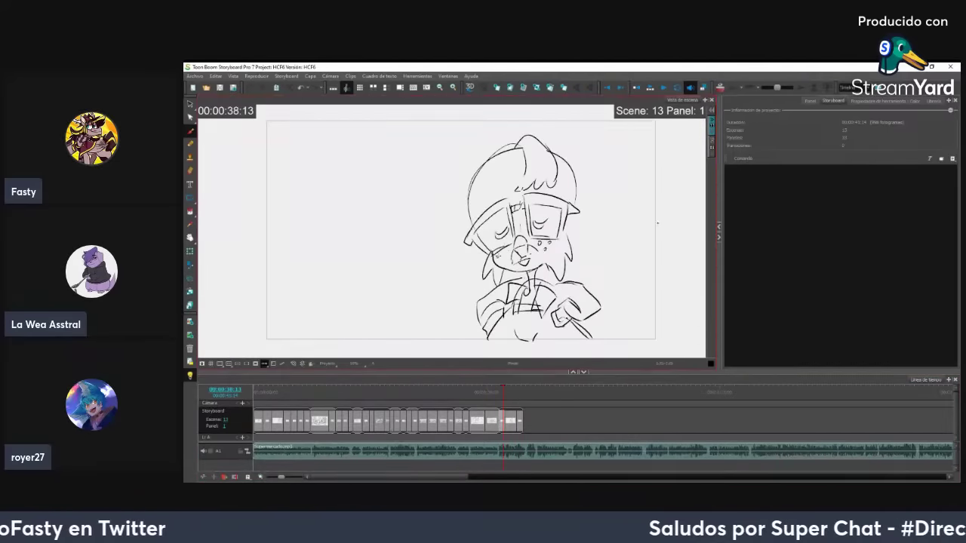
pyautogui.click(510, 422)
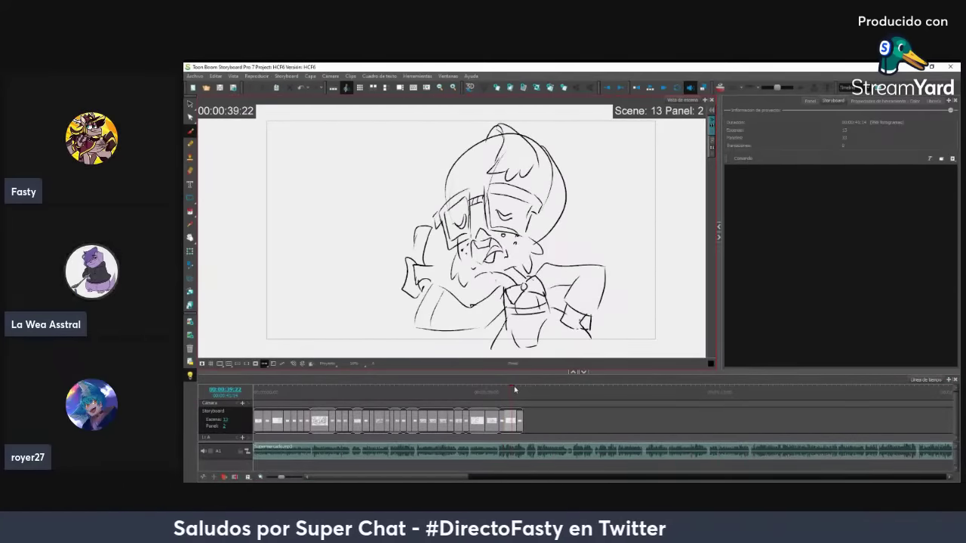
pyautogui.moveTo(514, 389); pyautogui.dragTo(522, 388)
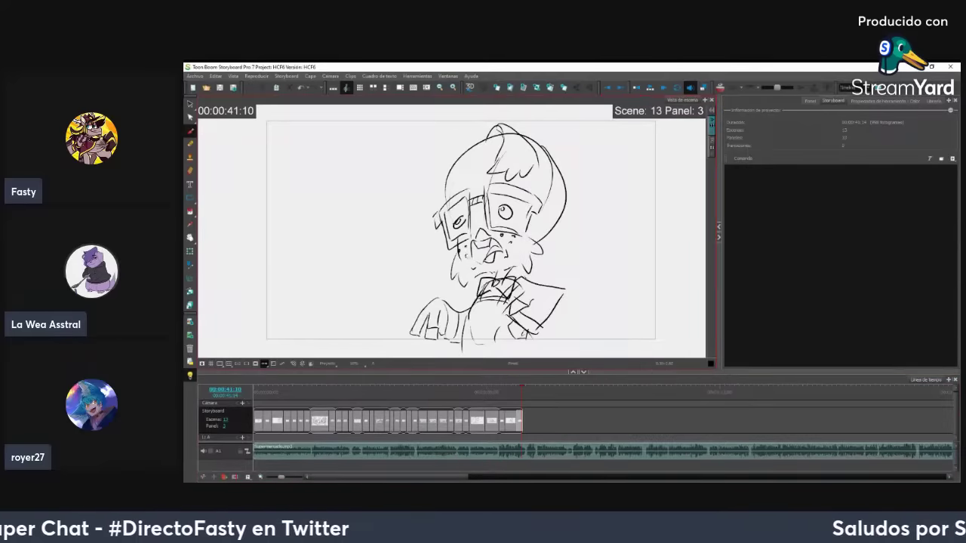
pyautogui.click(509, 388)
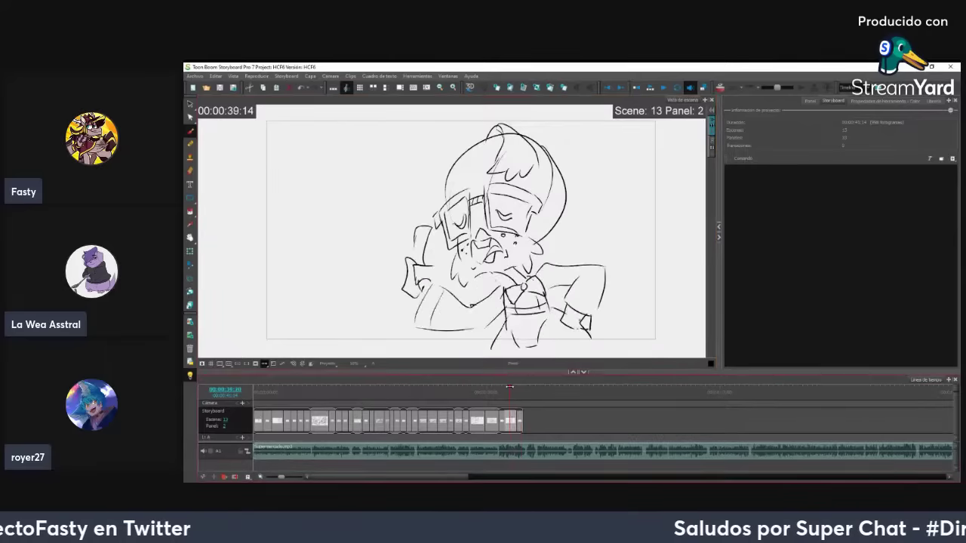
pyautogui.moveTo(510, 389); pyautogui.dragTo(519, 396)
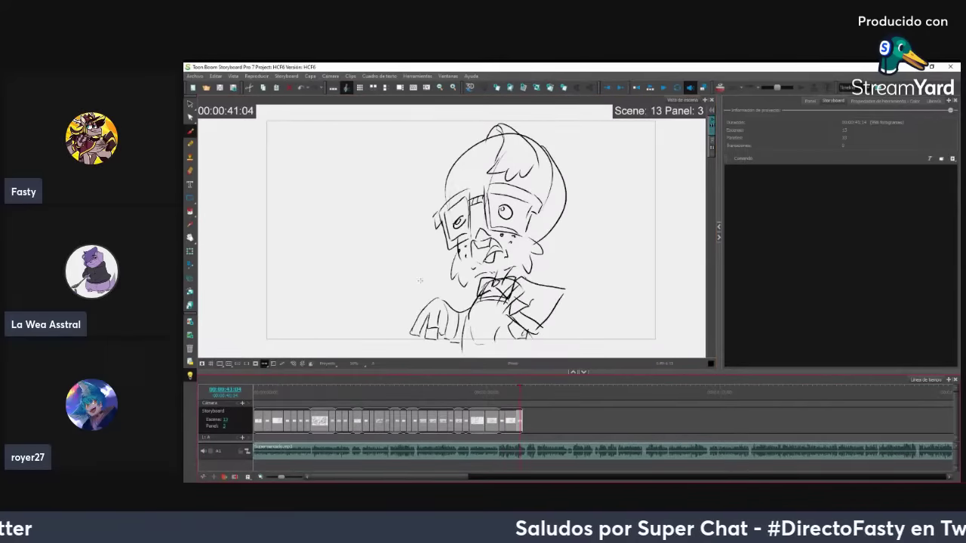
# - Sketch a long face with a toothy grin, nose and eye beside the goggled character in scene 13, panel 3
pyautogui.moveTo(304, 264); pyautogui.dragTo(305, 285)
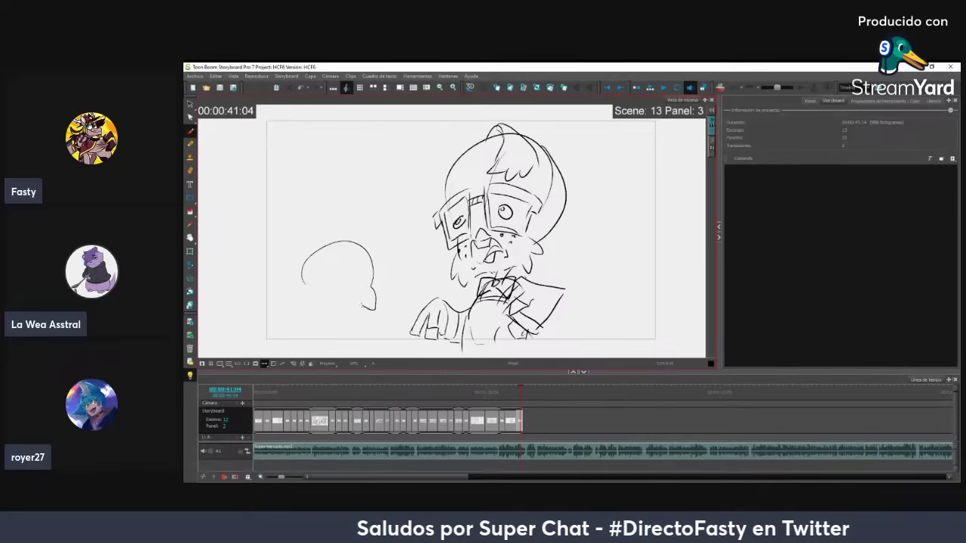
pyautogui.hotkey('ctrl', 'z')
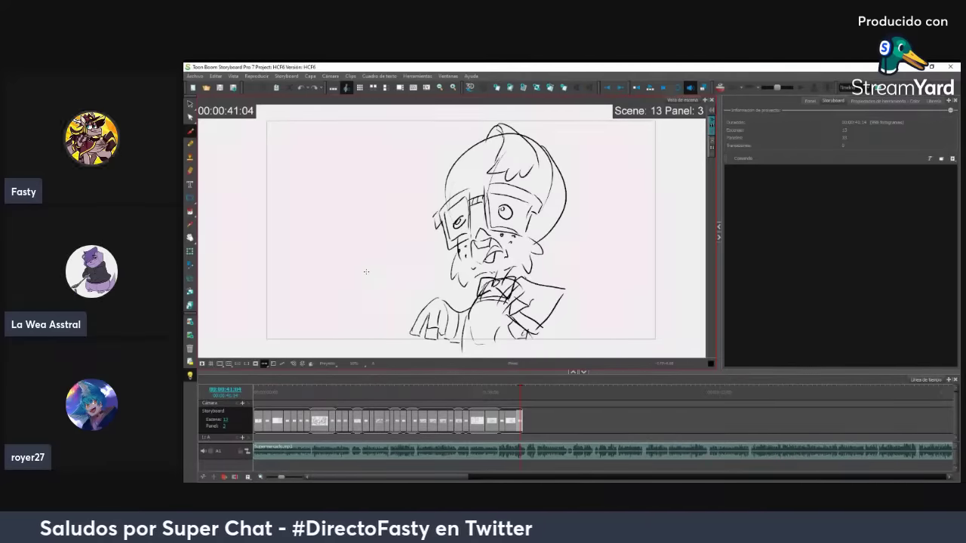
pyautogui.moveTo(581, 255)
pyautogui.mouseDown()
pyautogui.moveTo(619, 254)
pyautogui.moveTo(628, 192)
pyautogui.mouseUp()
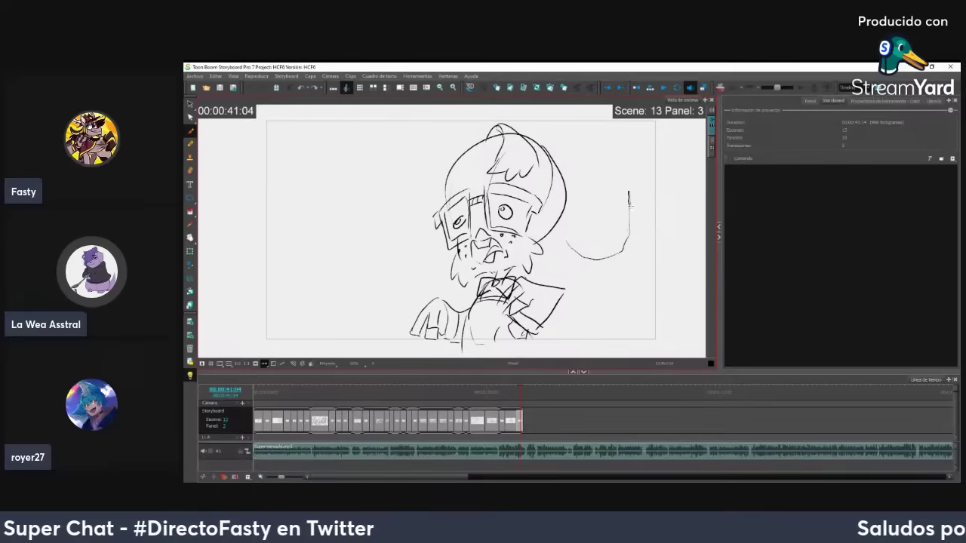
pyautogui.moveTo(574, 256); pyautogui.dragTo(568, 240)
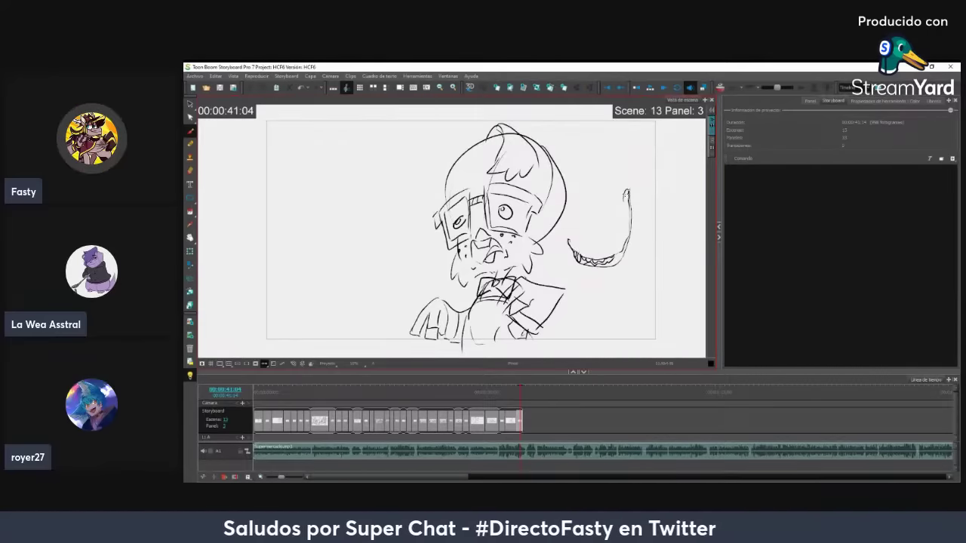
pyautogui.moveTo(620, 199)
pyautogui.mouseDown()
pyautogui.moveTo(630, 183)
pyautogui.moveTo(611, 181)
pyautogui.moveTo(631, 180)
pyautogui.moveTo(610, 193)
pyautogui.mouseUp()
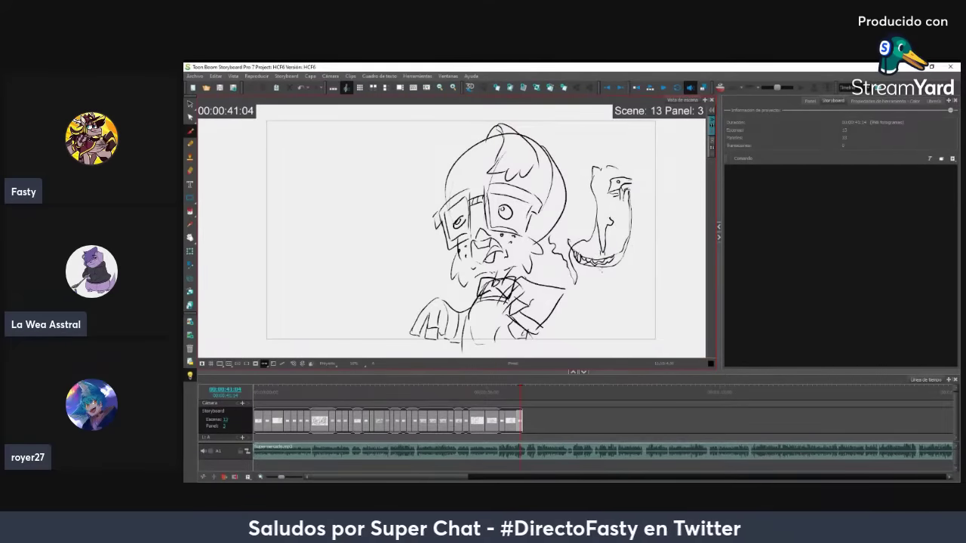
# - Add wavy hair, a pointed chin and a curled hand shape to the grinning face in scene 13, panel 3
pyautogui.moveTo(624, 194); pyautogui.dragTo(634, 193)
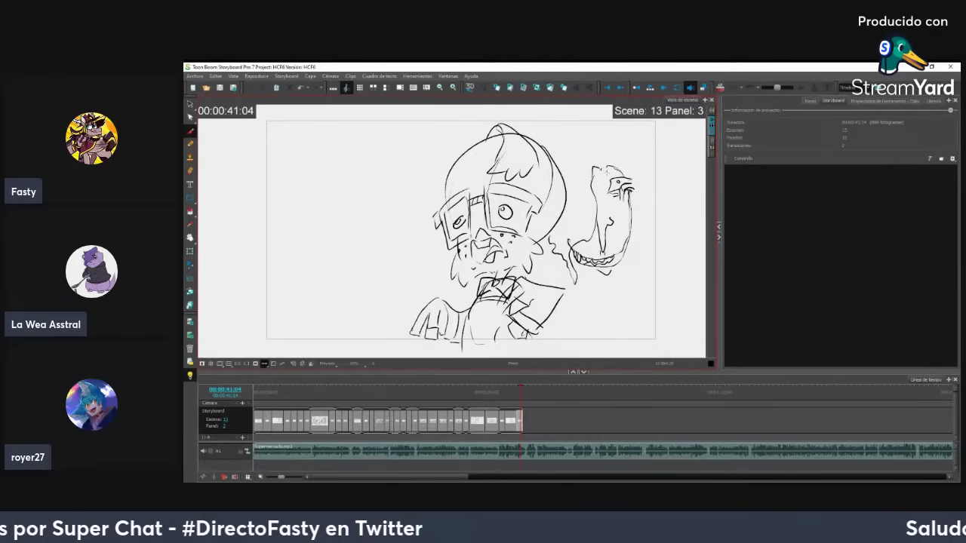
pyautogui.moveTo(606, 160)
pyautogui.mouseDown()
pyautogui.moveTo(644, 166)
pyautogui.moveTo(631, 245)
pyautogui.moveTo(602, 302)
pyautogui.moveTo(576, 272)
pyautogui.mouseUp()
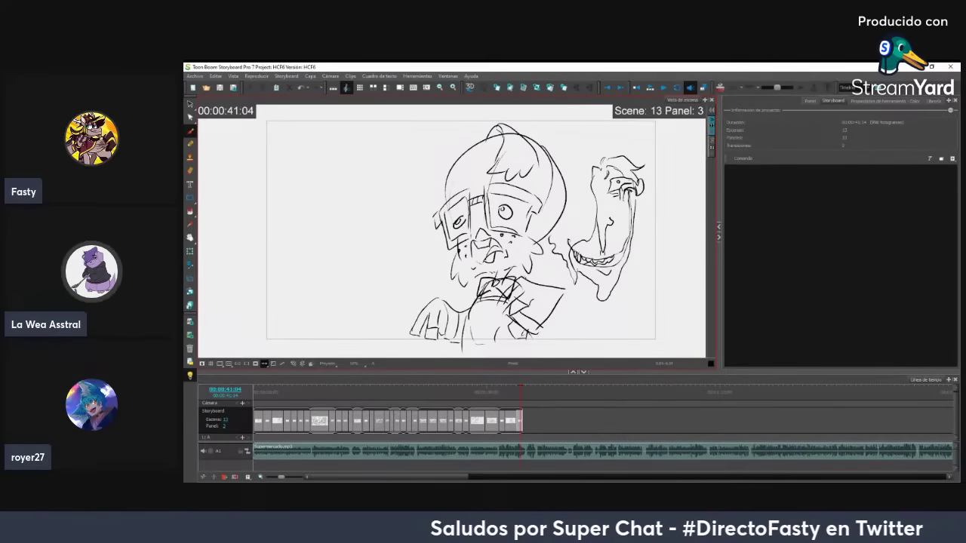
pyautogui.moveTo(600, 155); pyautogui.dragTo(567, 167)
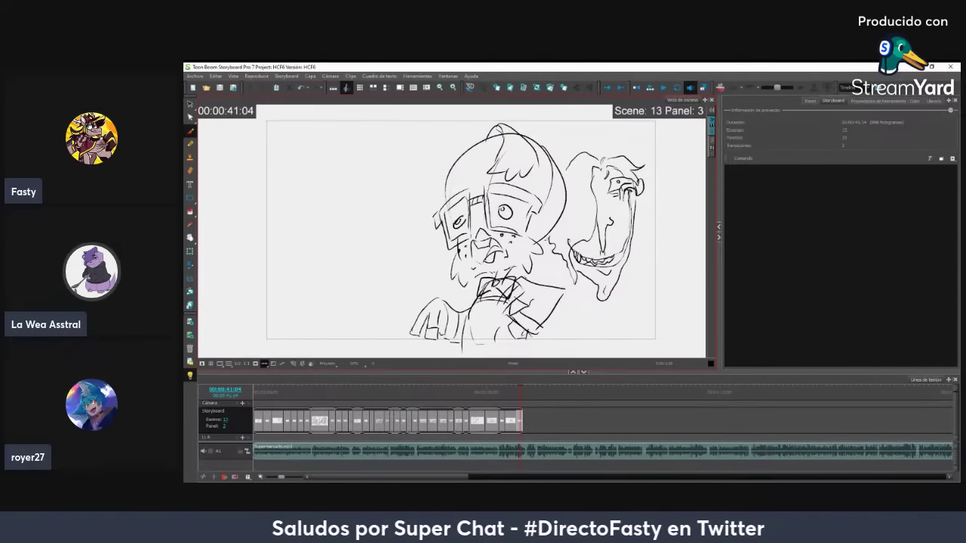
pyautogui.moveTo(627, 266); pyautogui.dragTo(618, 296)
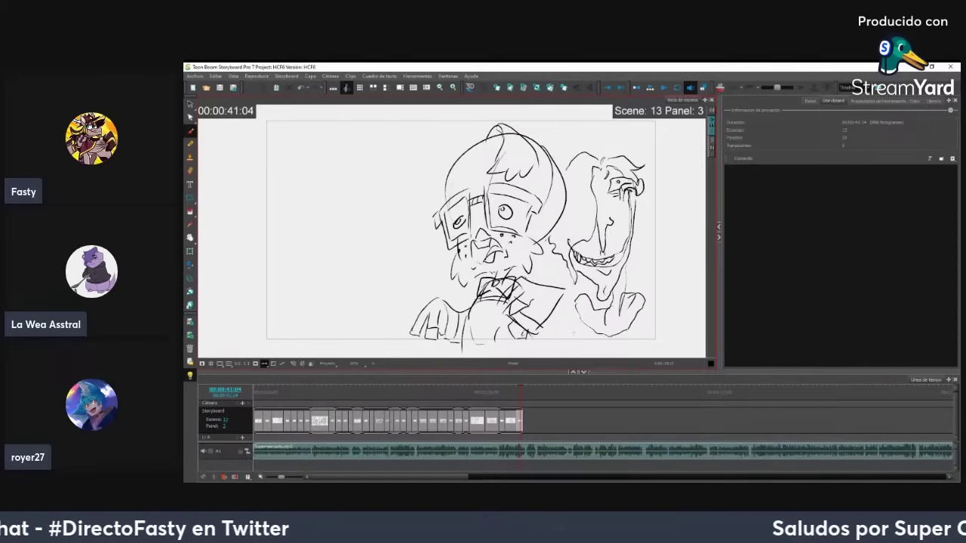
pyautogui.moveTo(571, 333); pyautogui.dragTo(574, 296)
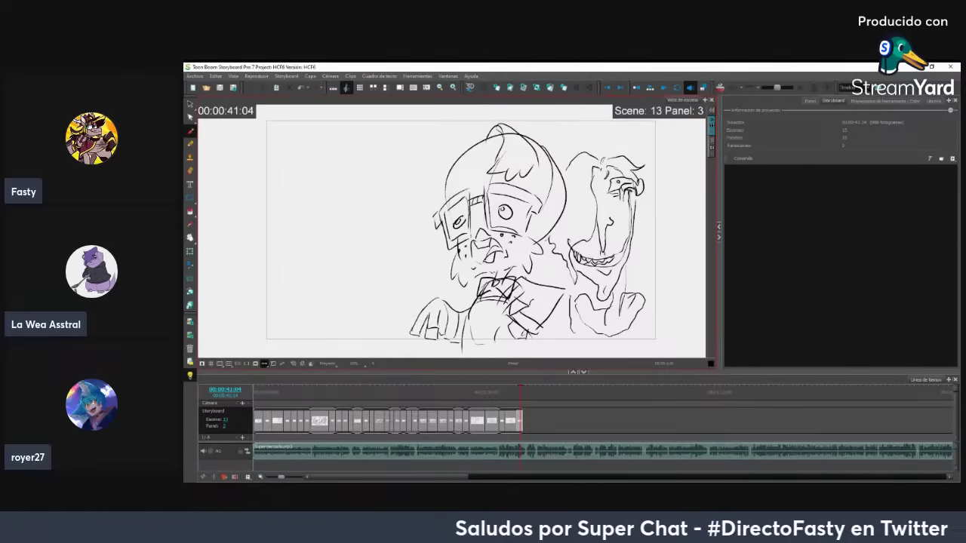
# - Delete the whole grinning face sketch beside the goggled character, including its leftover strokes
pyautogui.hotkey('alt', 's')
pyautogui.moveTo(584, 337)
pyautogui.mouseDown()
pyautogui.moveTo(603, 136)
pyautogui.moveTo(642, 329)
pyautogui.mouseUp()
pyautogui.press('Delete')
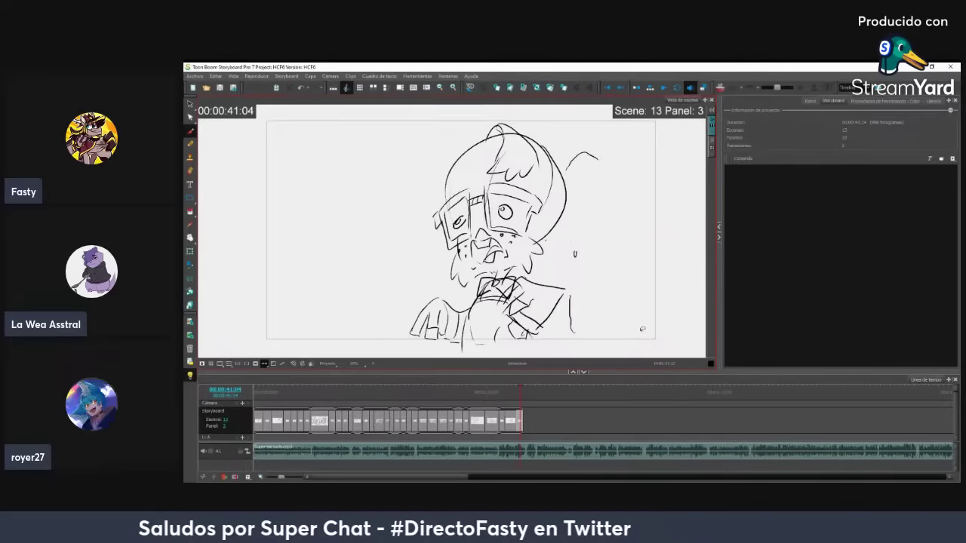
pyautogui.moveTo(574, 243); pyautogui.dragTo(599, 157)
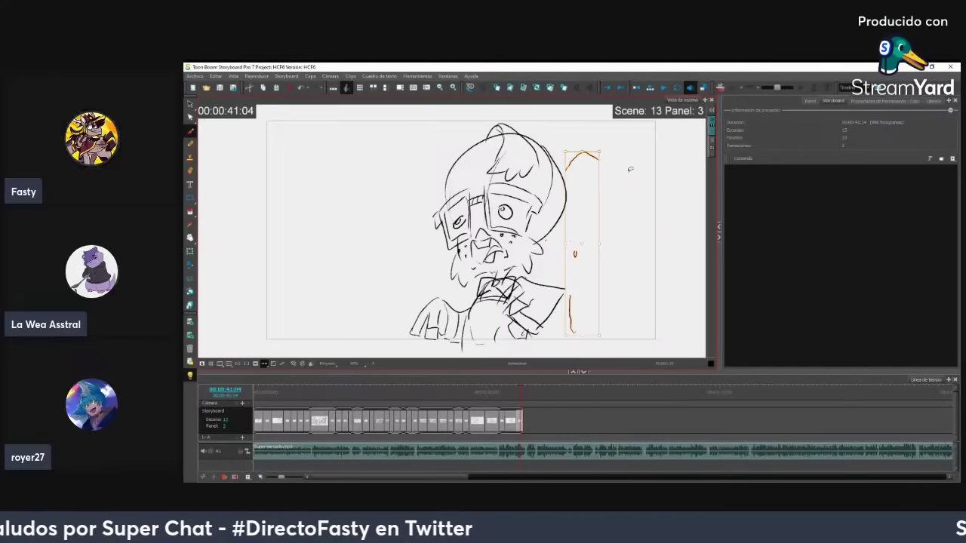
pyautogui.press('Delete')
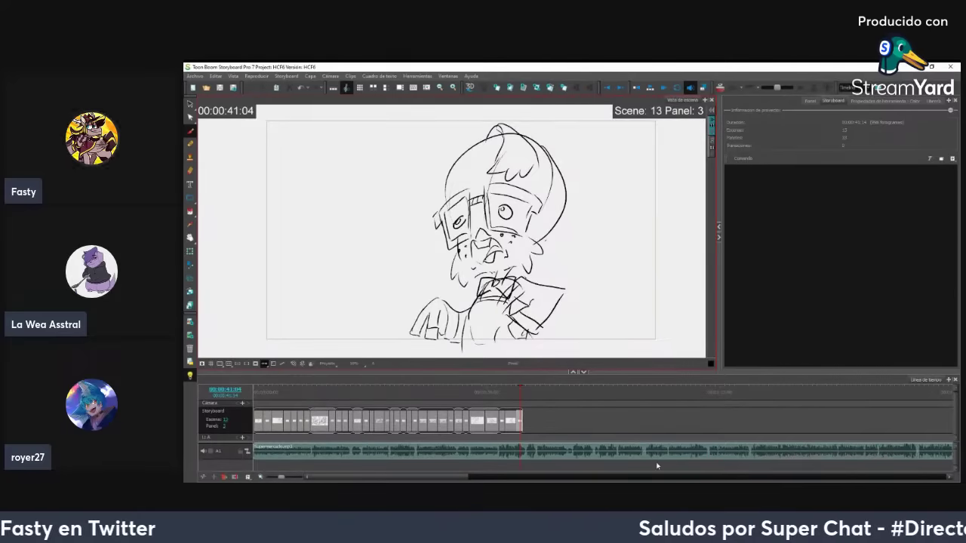
# - Go to scene 13, panel 1 and make its background layer active
pyautogui.click(504, 390)
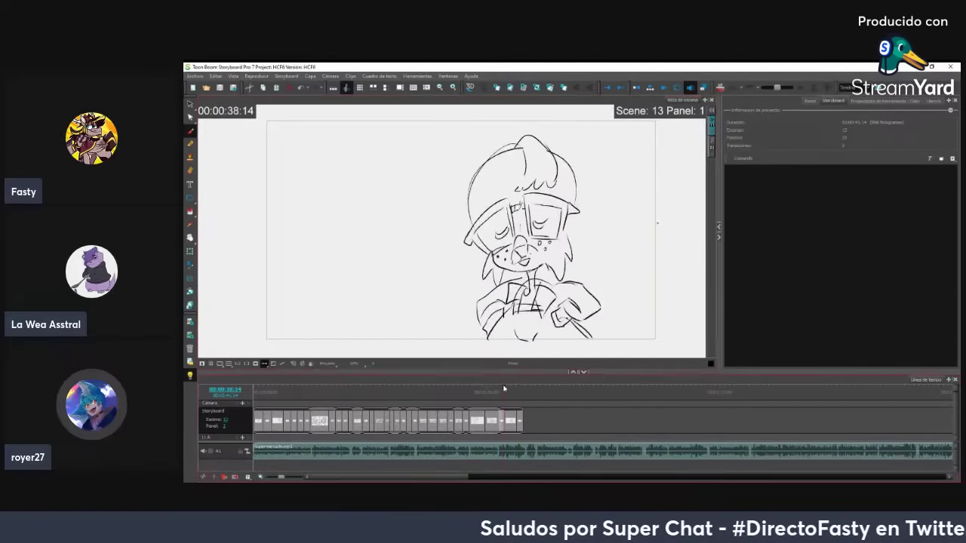
pyautogui.click(713, 141)
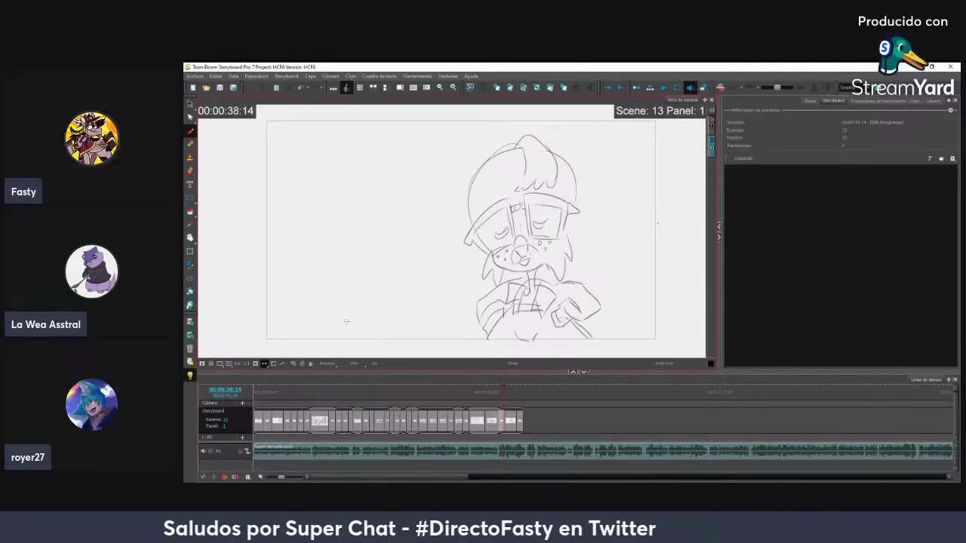
pyautogui.moveTo(322, 323); pyautogui.dragTo(408, 320)
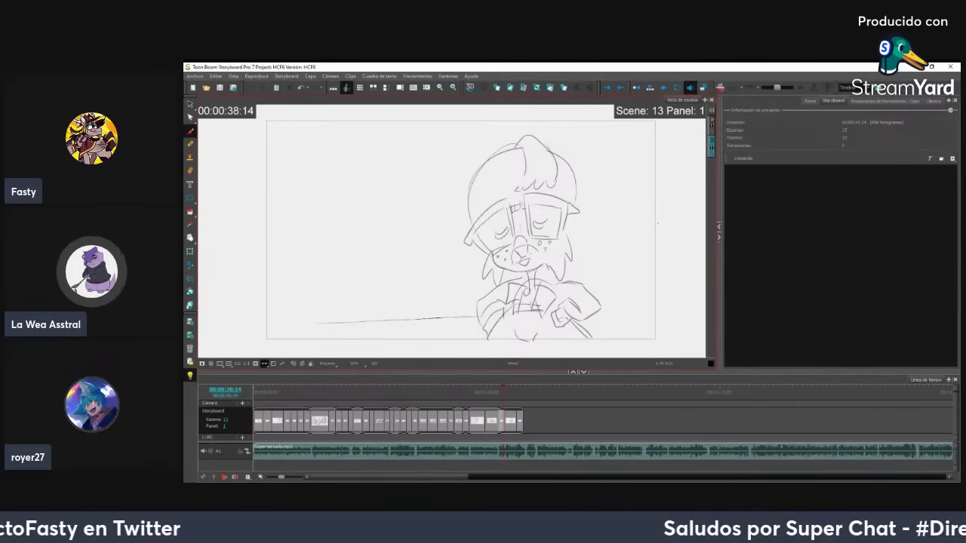
pyautogui.hotkey('ctrl', 'a')
pyautogui.press('Delete')
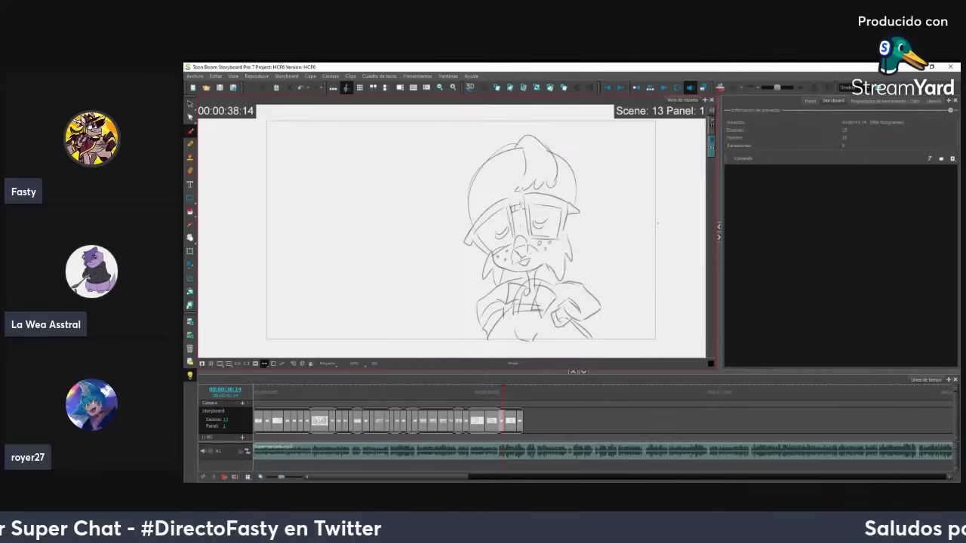
# - Sketch a floor line behind the goggled character in scene 13, panel 1 and a vertical wall corner meeting it
pyautogui.moveTo(510, 392); pyautogui.dragTo(501, 387)
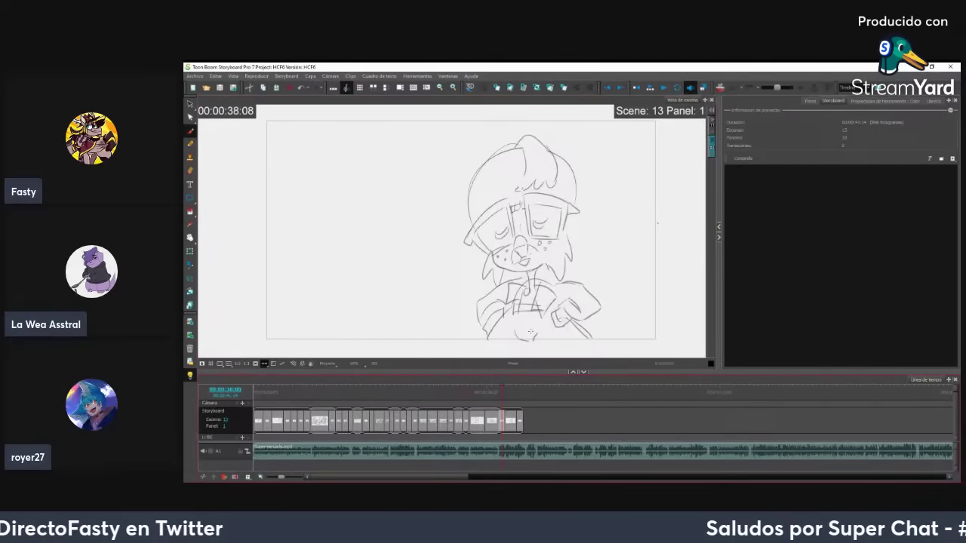
pyautogui.scroll(-2, 422, 310)
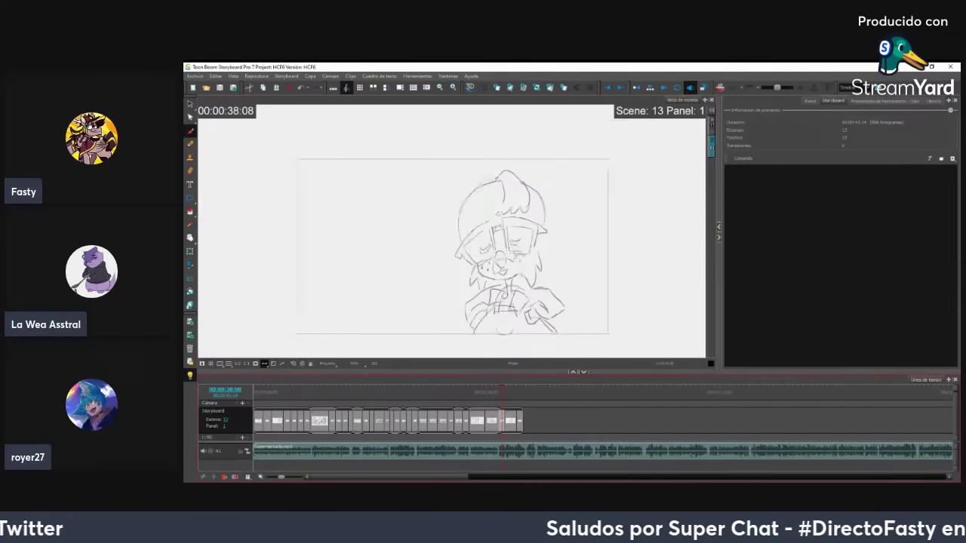
pyautogui.scroll(2, 402, 308)
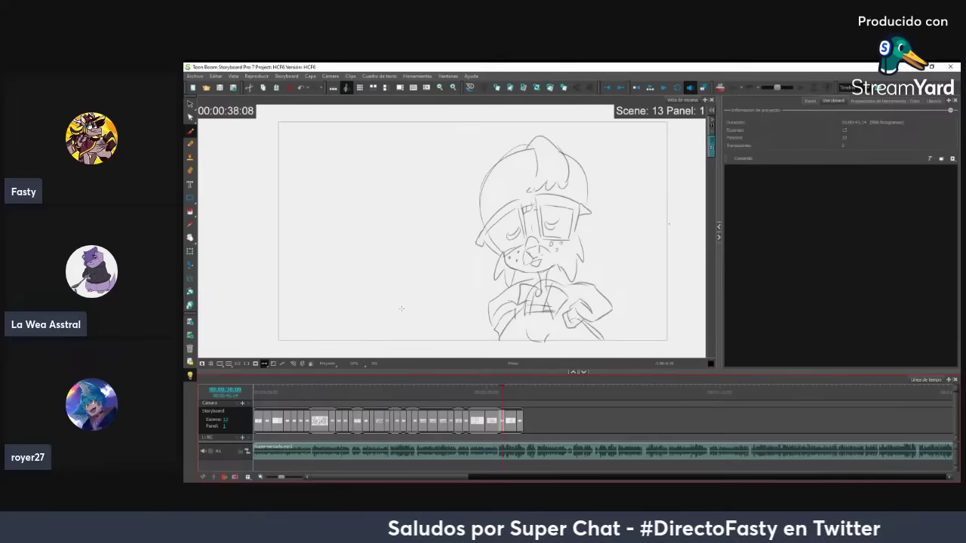
pyautogui.scroll(-2, 401, 307)
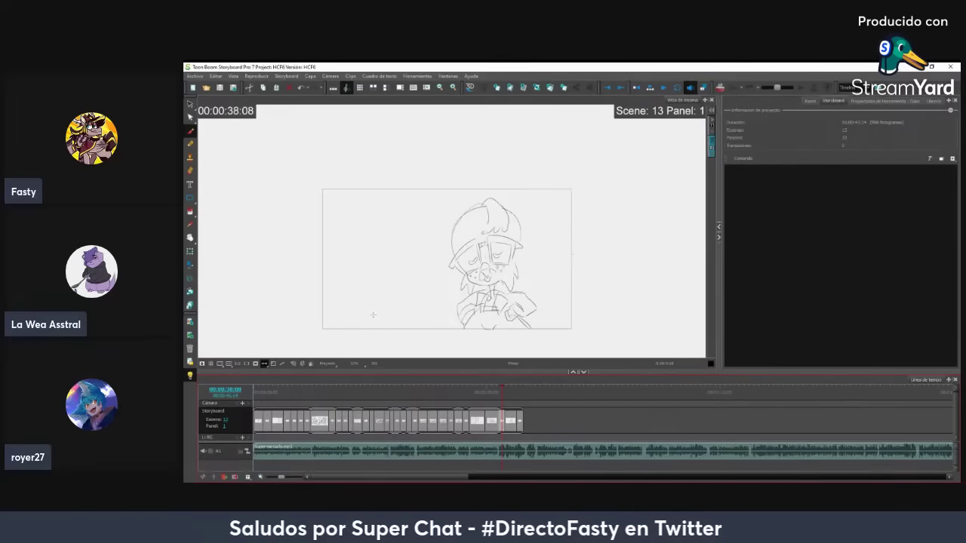
pyautogui.moveTo(341, 328); pyautogui.dragTo(549, 304)
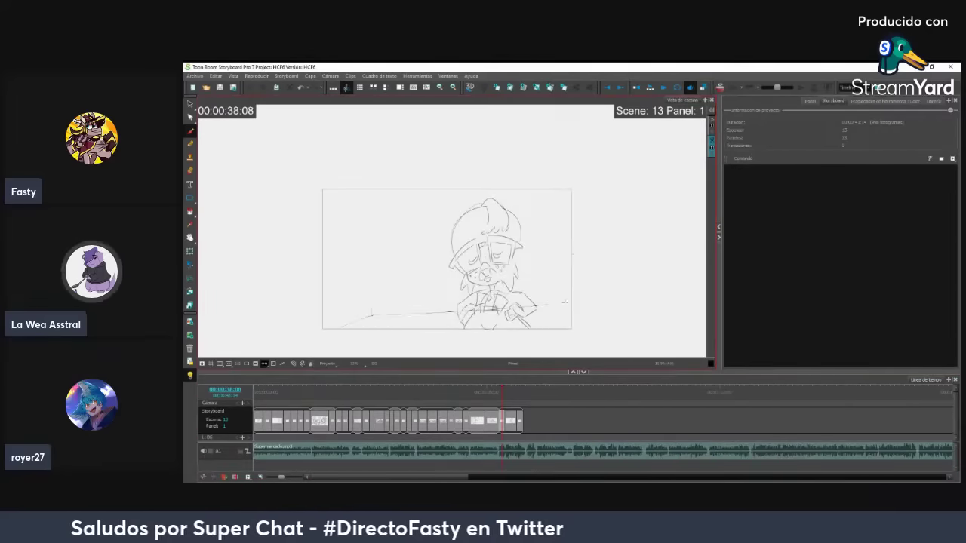
pyautogui.moveTo(370, 217); pyautogui.dragTo(375, 312)
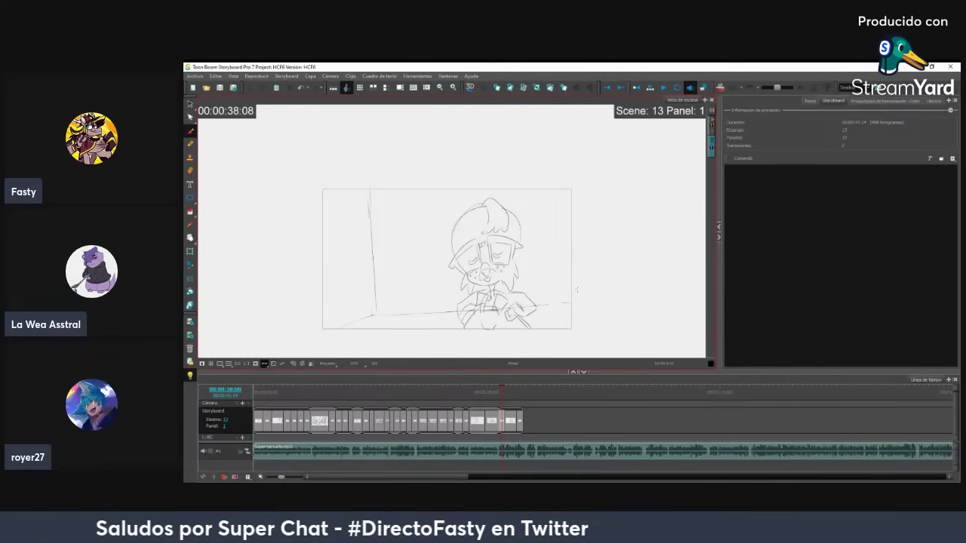
pyautogui.moveTo(377, 286); pyautogui.dragTo(442, 277)
pyautogui.hotkey('ctrl', 'z')
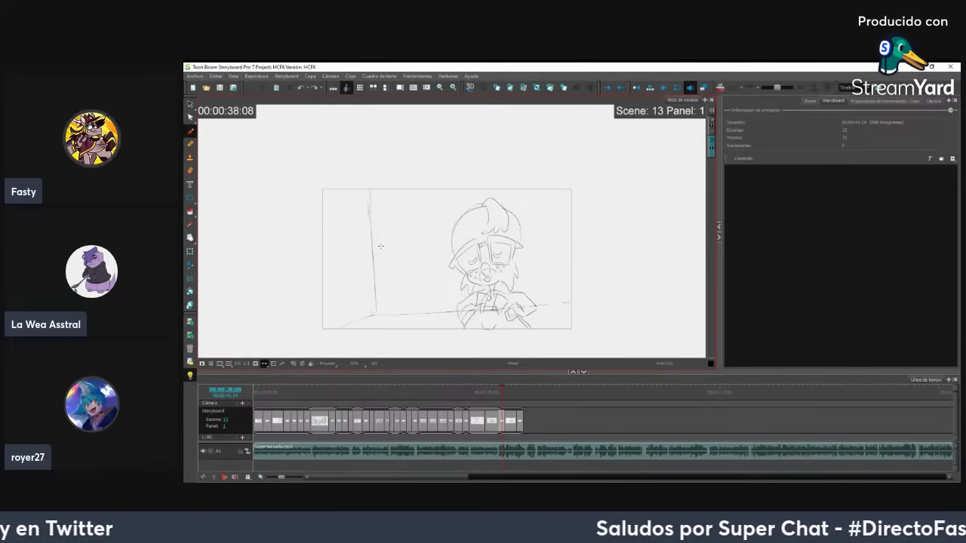
# - Sketch a tall doorway shape standing on the floor line beside the goggled character
pyautogui.moveTo(385, 309); pyautogui.dragTo(381, 198)
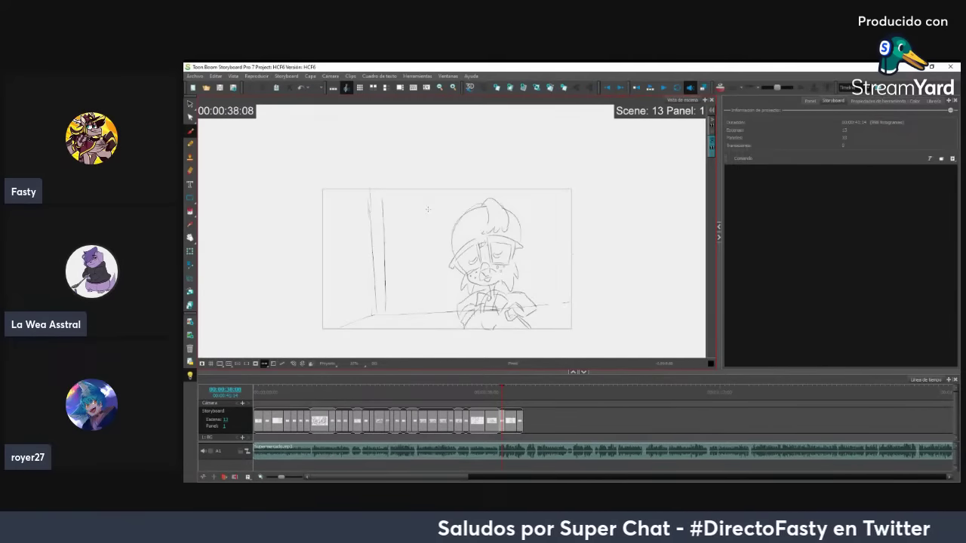
pyautogui.moveTo(443, 211); pyautogui.dragTo(444, 309)
pyautogui.moveTo(444, 193); pyautogui.dragTo(444, 213)
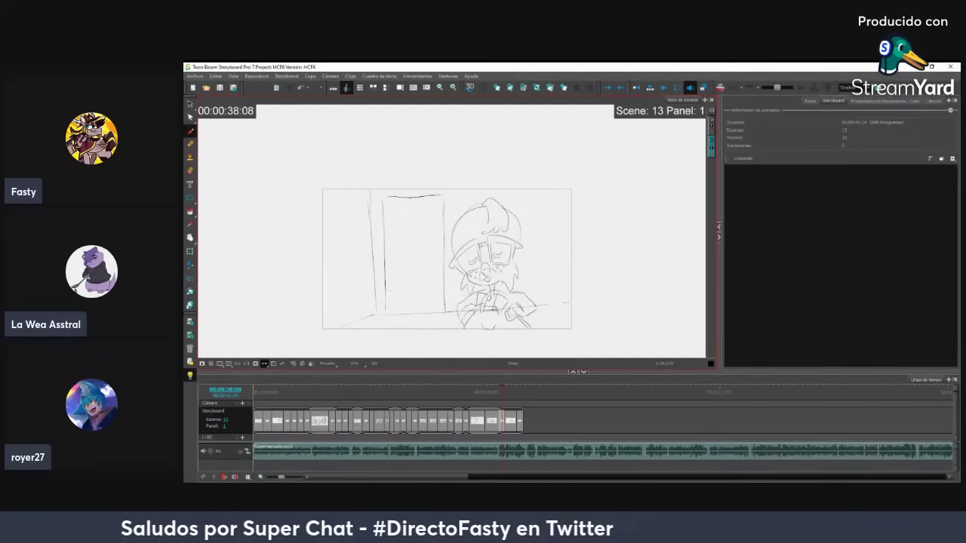
pyautogui.hotkey('ctrl', 'z')
# - Draw a doubled horizontal ledge and a stepped vertical edge inside the doorway shape
pyautogui.moveTo(386, 288)
pyautogui.mouseDown()
pyautogui.moveTo(436, 288)
pyautogui.moveTo(434, 265)
pyautogui.mouseUp()
pyautogui.hotkey('ctrl', 'z')
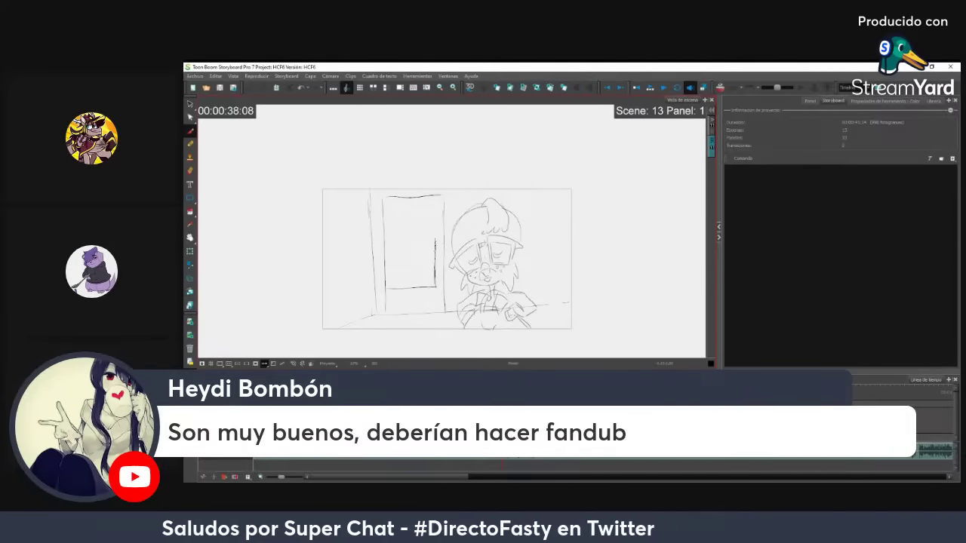
pyautogui.moveTo(434, 240); pyautogui.dragTo(445, 236)
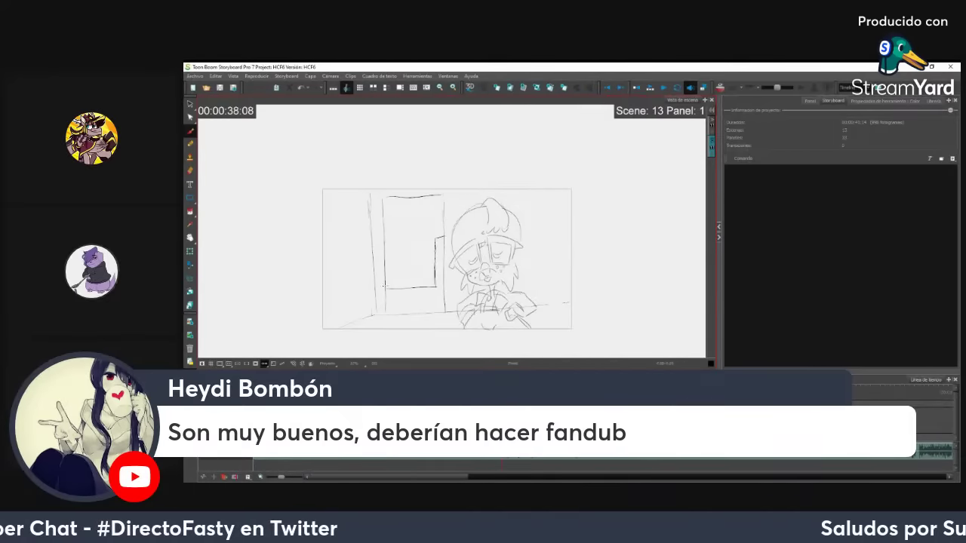
pyautogui.moveTo(385, 287); pyautogui.dragTo(433, 284)
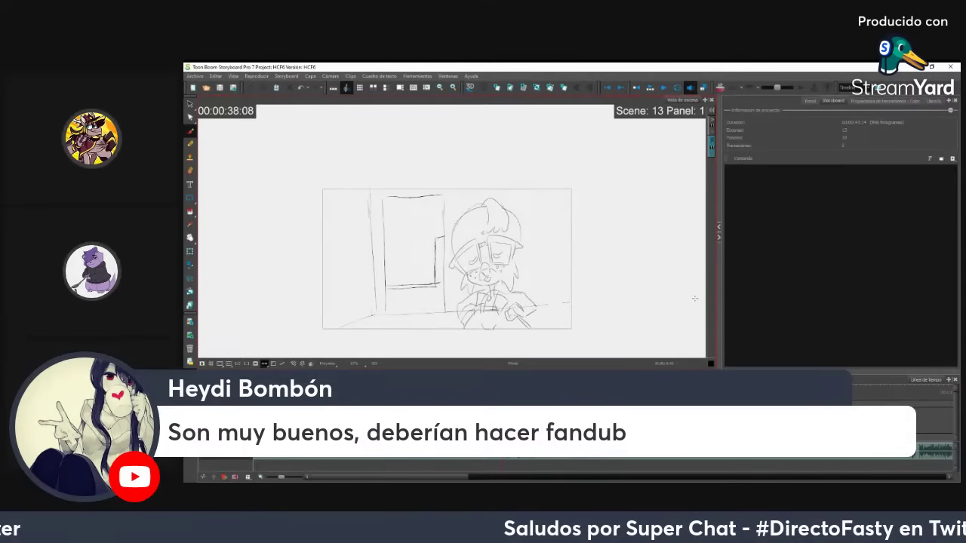
# - Play the storyboard from scene 13, panel 3 past the last panel and return to panel 1
pyautogui.click(520, 424)
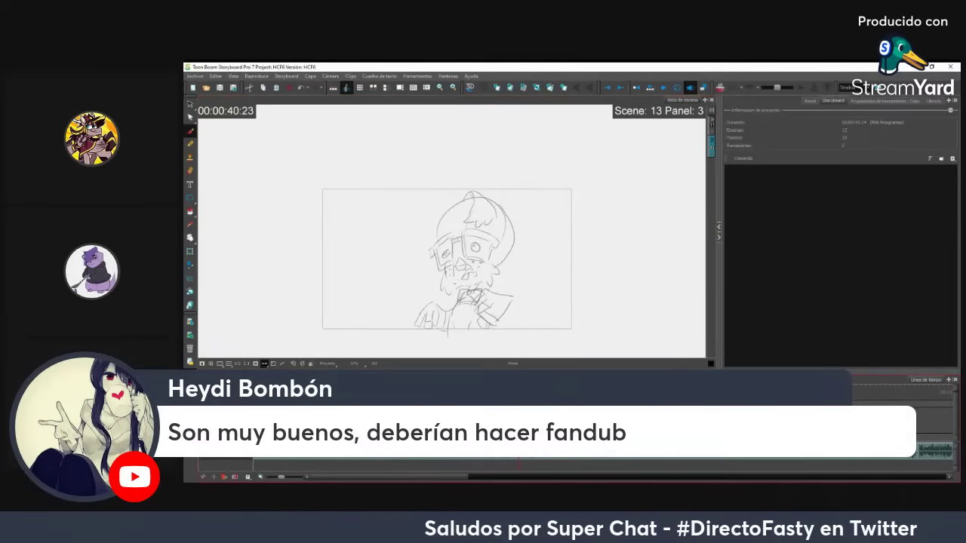
pyautogui.click(662, 88)
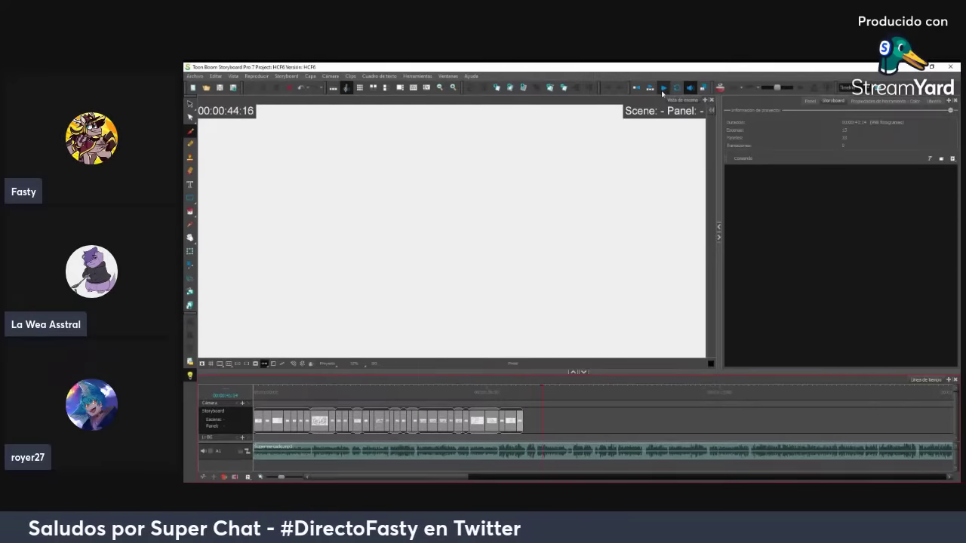
pyautogui.click(661, 91)
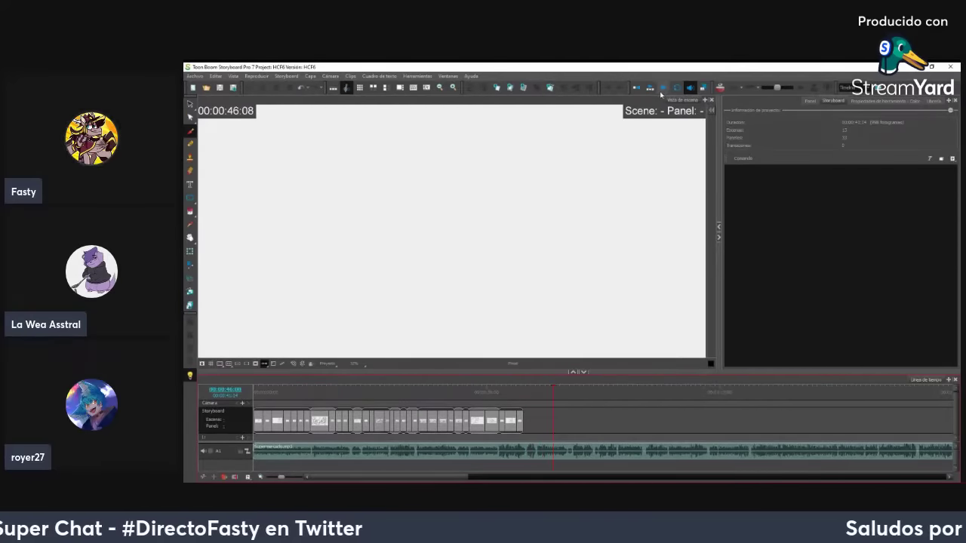
pyautogui.click(560, 389)
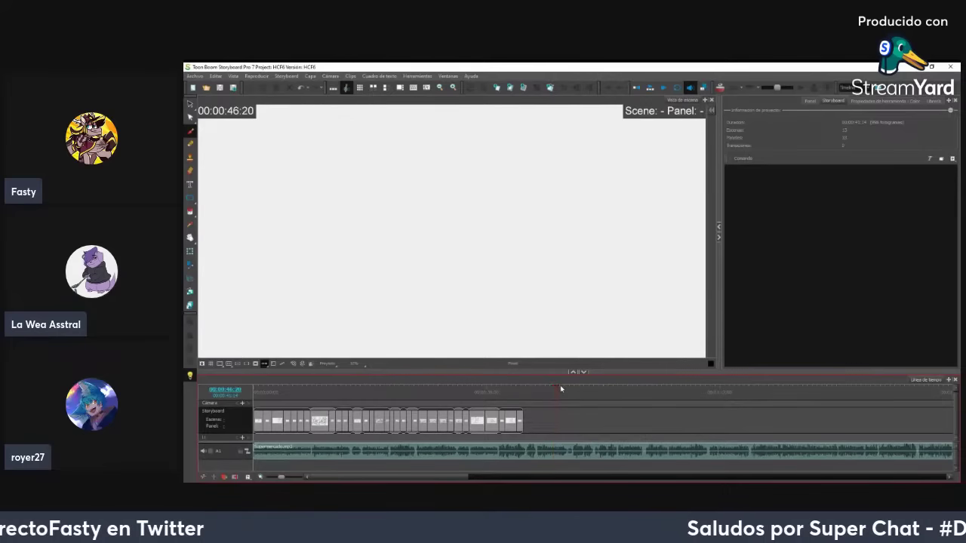
pyautogui.click(520, 388)
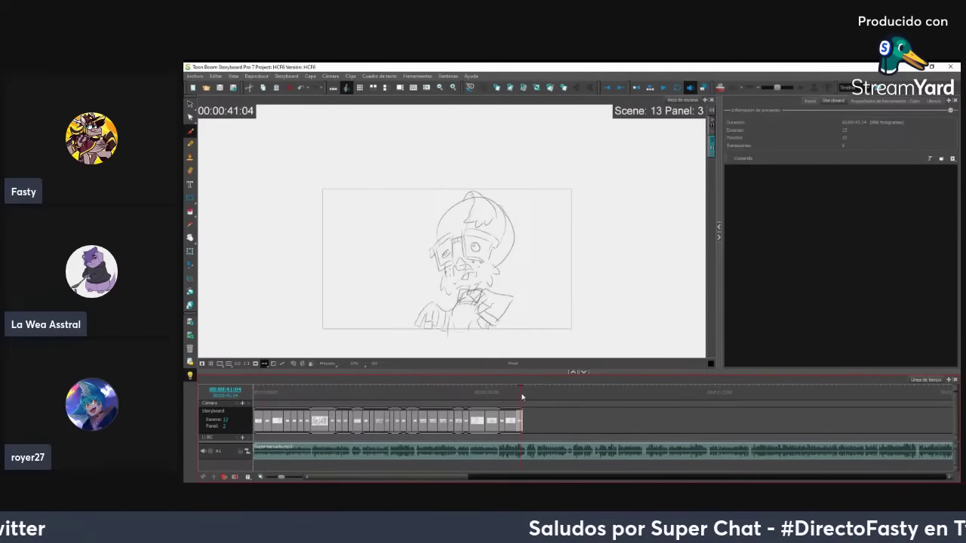
pyautogui.moveTo(513, 390); pyautogui.dragTo(501, 390)
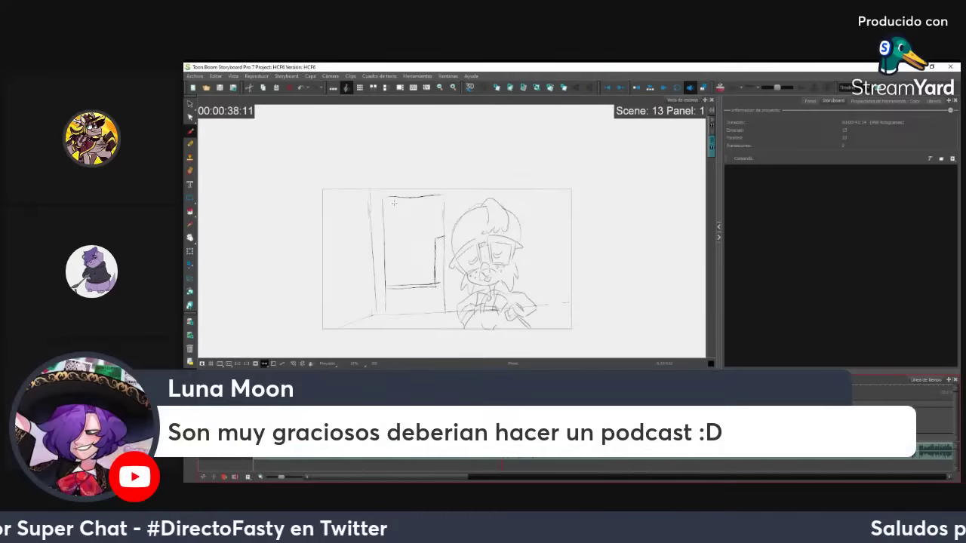
# - Double the doorway's top line and replace the wall corner with a floor line running to the frame's edge
pyautogui.moveTo(381, 204); pyautogui.dragTo(415, 201)
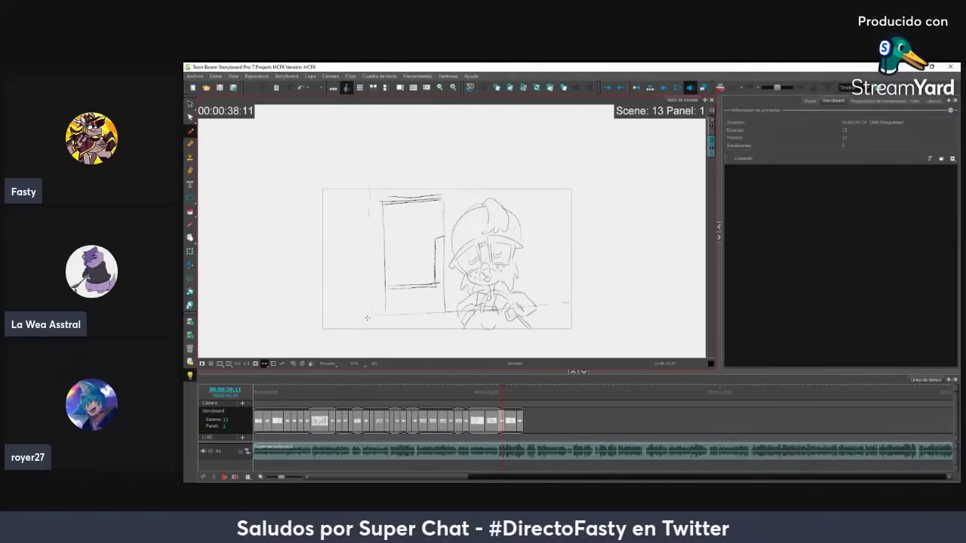
pyautogui.moveTo(384, 315); pyautogui.dragTo(323, 317)
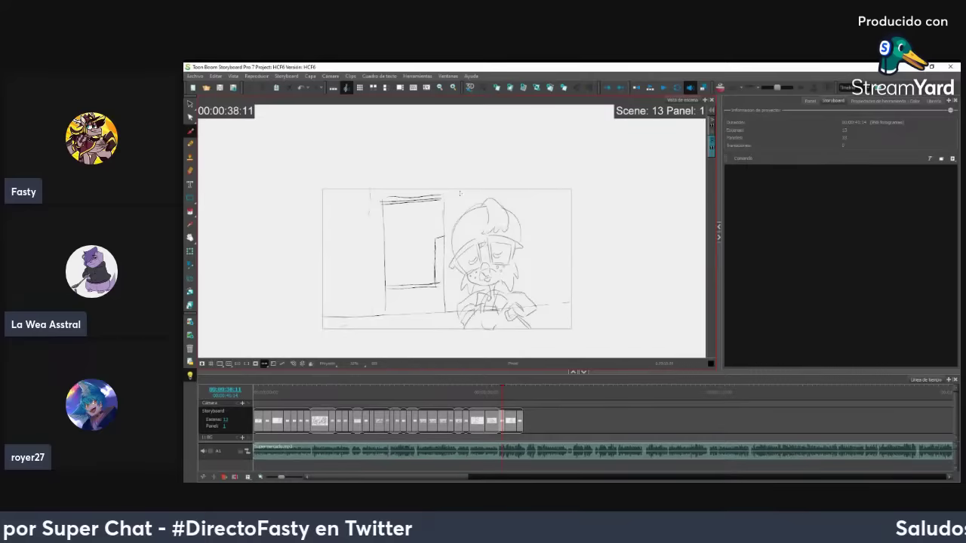
# - Sketch a large rectangular outline behind the goggled character, with its vertical sides running above the frame
pyautogui.moveTo(457, 186); pyautogui.dragTo(456, 237)
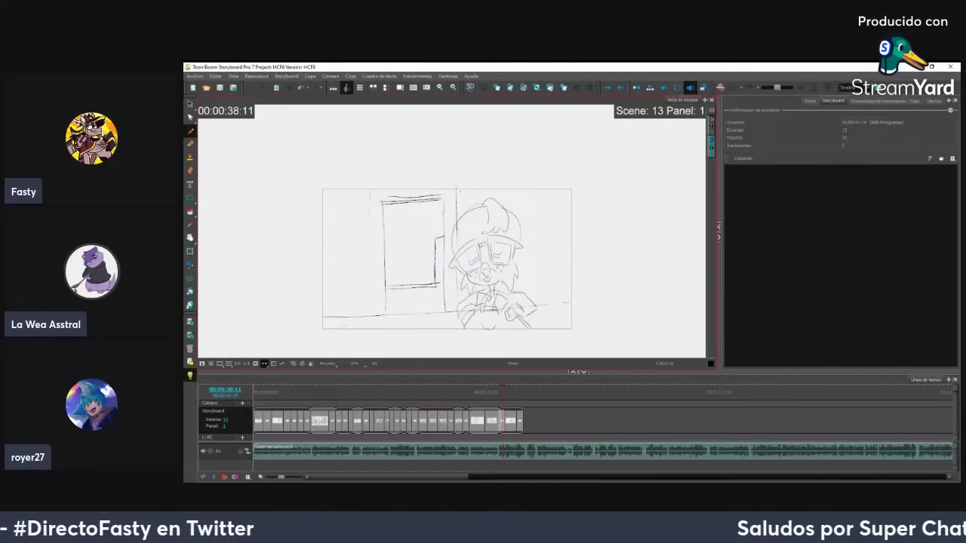
pyautogui.moveTo(562, 191); pyautogui.dragTo(562, 268)
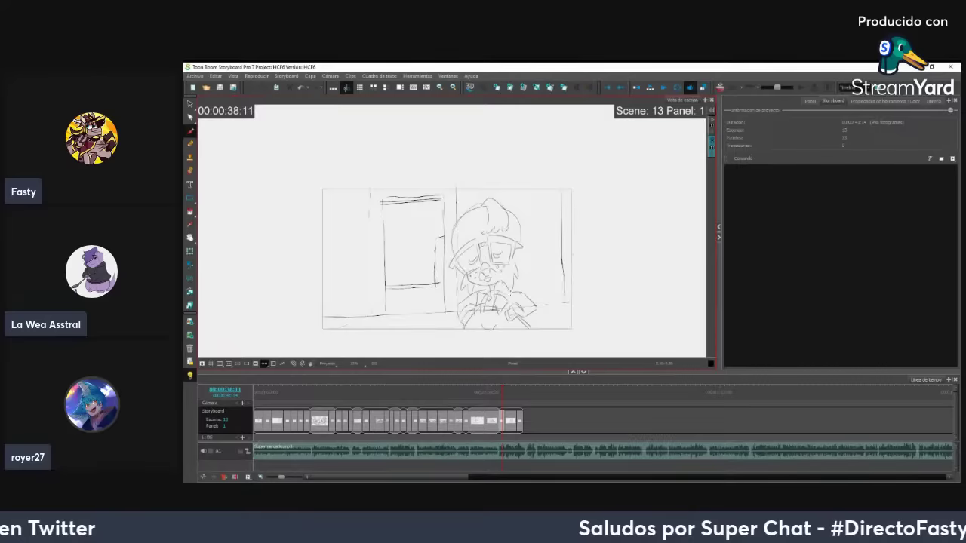
pyautogui.moveTo(531, 312)
pyautogui.mouseDown()
pyautogui.moveTo(567, 309)
pyautogui.moveTo(547, 308)
pyautogui.mouseUp()
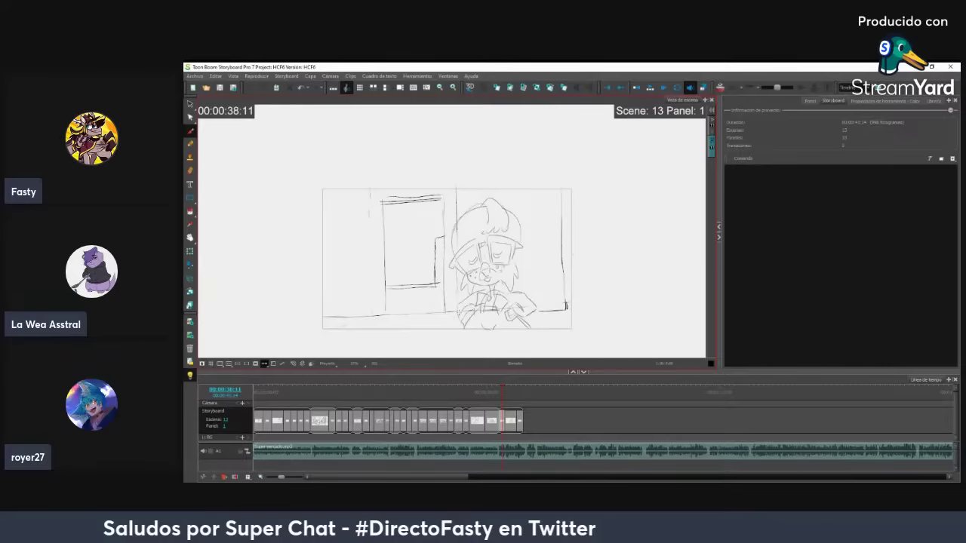
pyautogui.moveTo(455, 298)
pyautogui.mouseDown()
pyautogui.moveTo(457, 314)
pyautogui.moveTo(560, 309)
pyautogui.mouseUp()
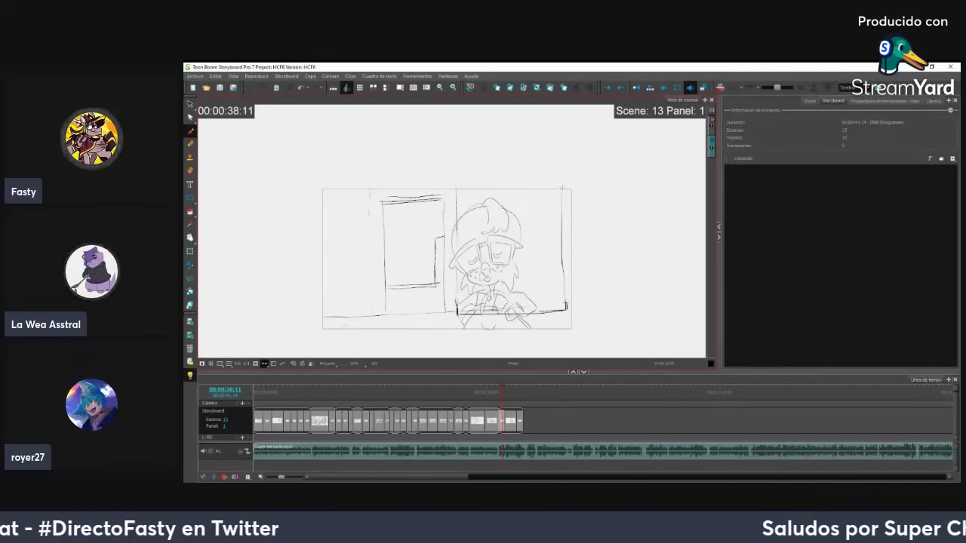
pyautogui.moveTo(453, 175); pyautogui.dragTo(453, 206)
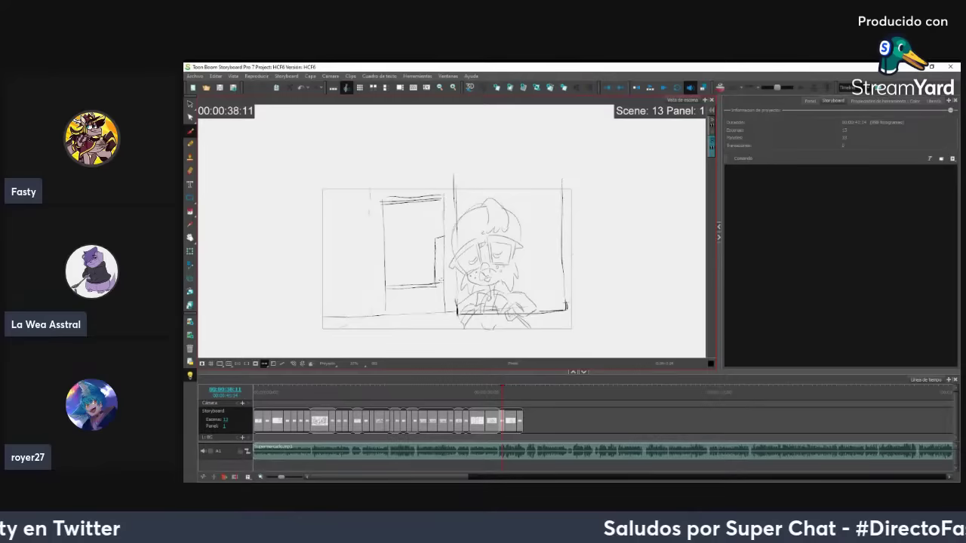